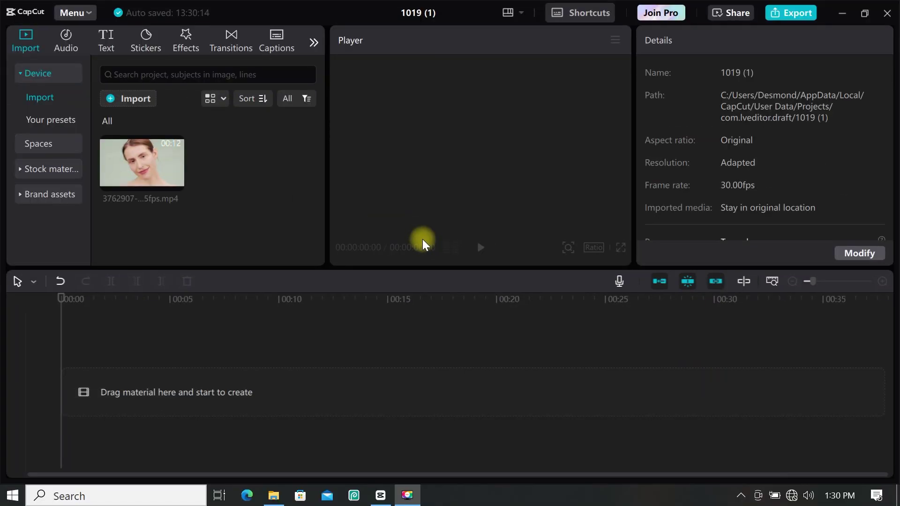
# Step: Add the portrait clip 3762907-sd_960_540_25fps.mp4 to the timeline and move it onto an overlay track
pyautogui.click(176, 181)
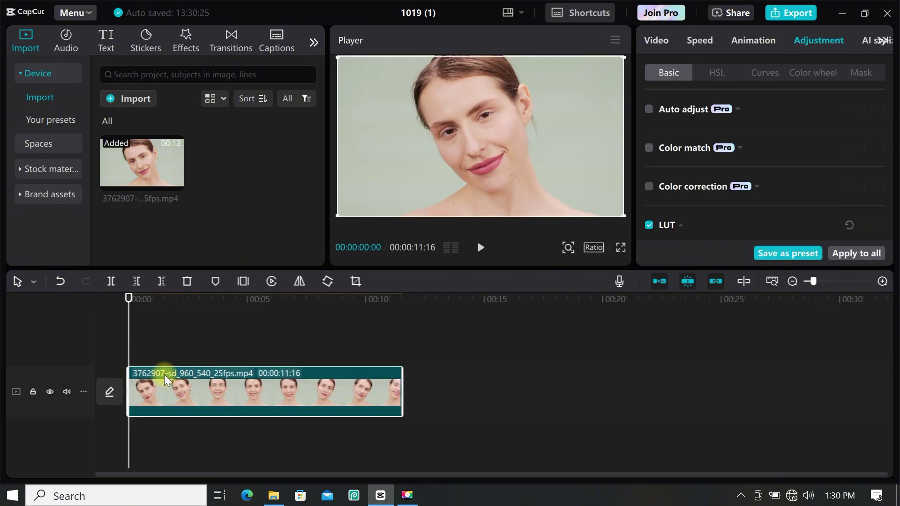
pyautogui.moveTo(164, 375); pyautogui.dragTo(165, 325)
pyautogui.click(165, 326)
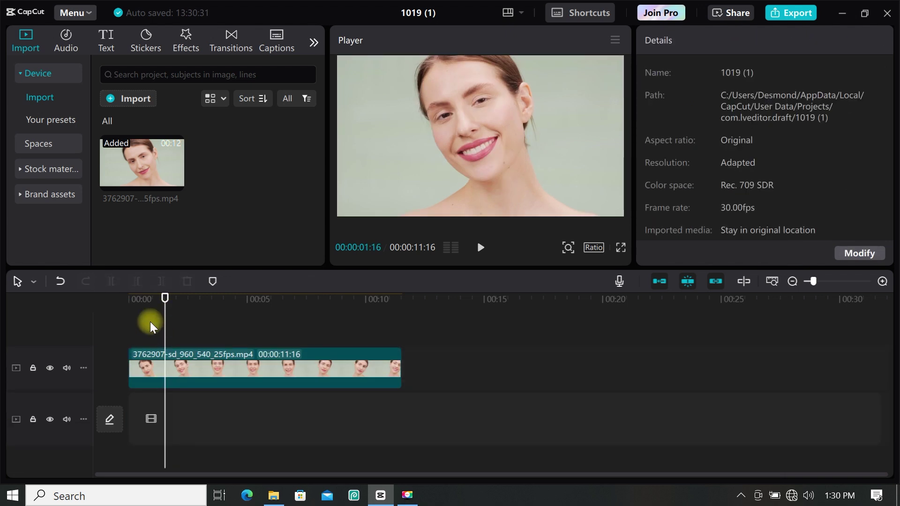
# Step: Add a black stock clip to the main track and trim the portrait to about 5 seconds
pyautogui.click(52, 169)
pyautogui.click(271, 156)
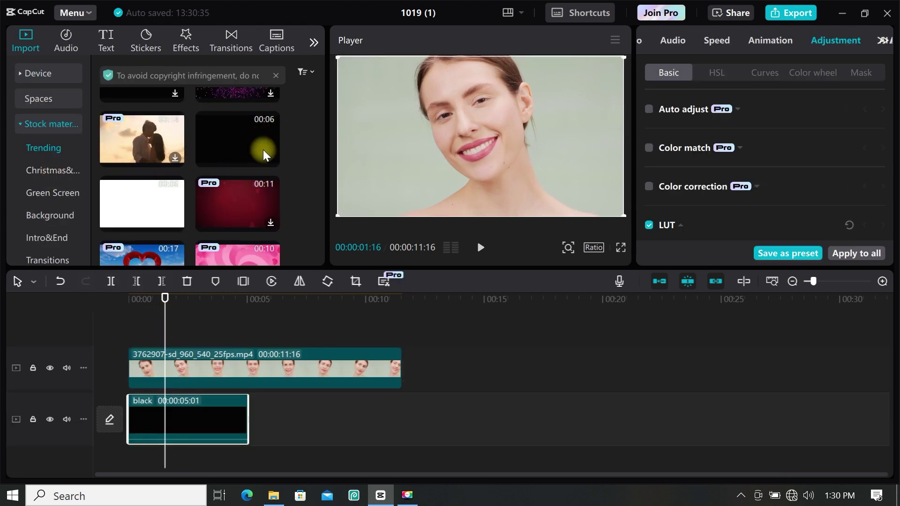
pyautogui.click(395, 359)
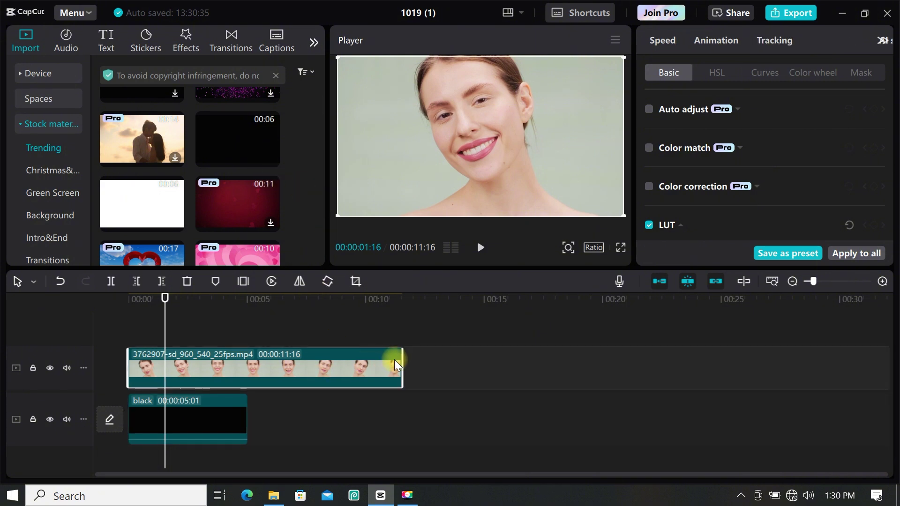
pyautogui.moveTo(404, 353); pyautogui.dragTo(248, 360)
# Step: Apply Auto removal to cut out the portrait's background
pyautogui.click(648, 41)
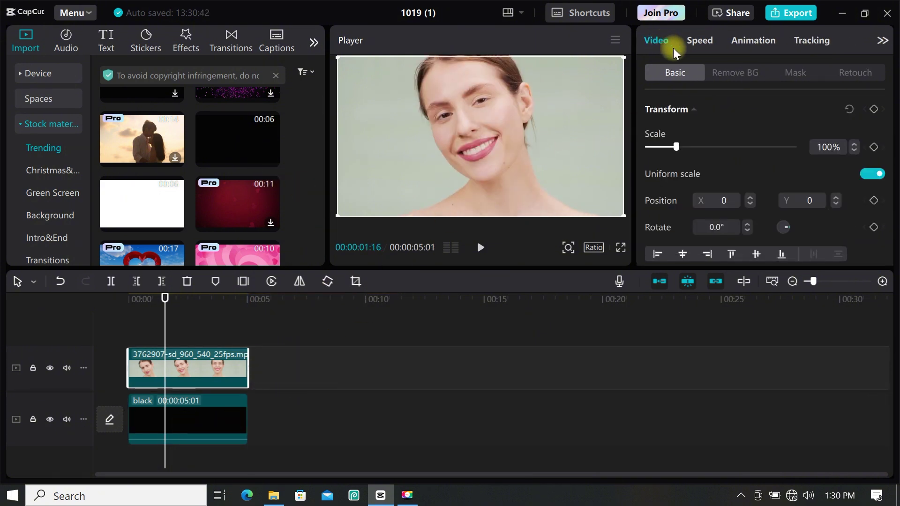
pyautogui.click(738, 77)
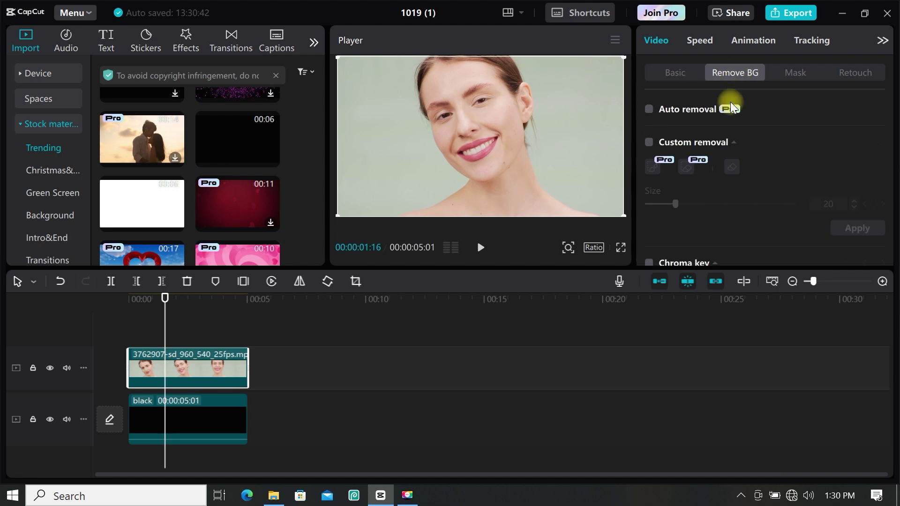
pyautogui.click(648, 109)
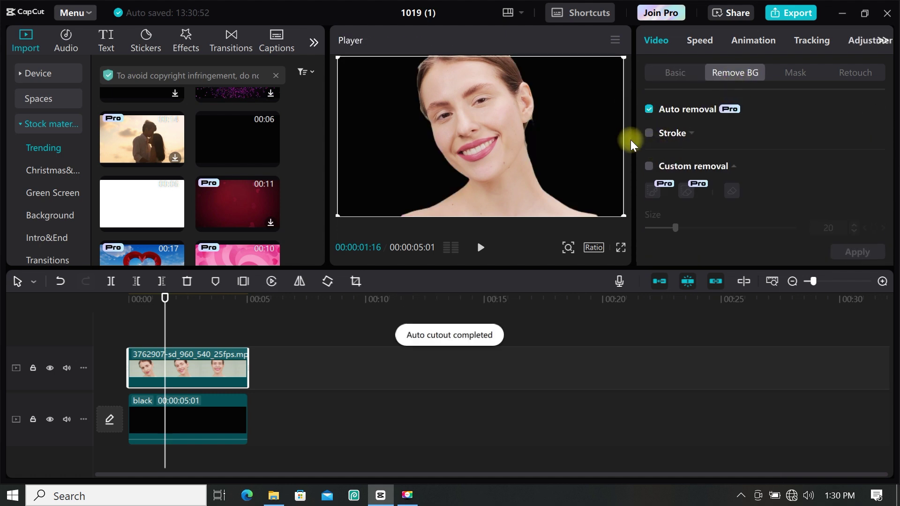
pyautogui.click(881, 41)
# Step: Set the portrait's saturation to -31, exposure to -30 and contrast to 21
pyautogui.click(789, 42)
pyautogui.scroll(-10, 684, 134)
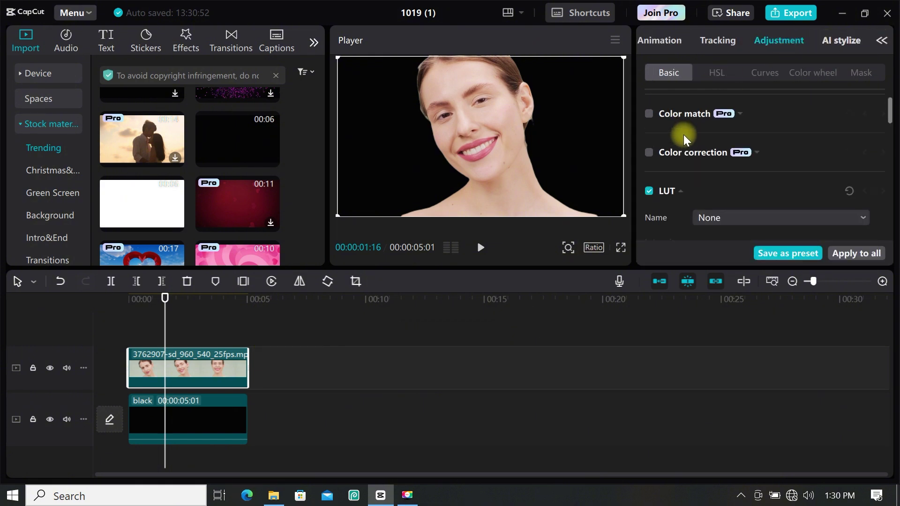
pyautogui.scroll(5, 711, 142)
pyautogui.scroll(-2, 719, 138)
pyautogui.moveTo(722, 116); pyautogui.dragTo(675, 114)
pyautogui.moveTo(721, 176); pyautogui.dragTo(687, 175)
pyautogui.moveTo(721, 208); pyautogui.dragTo(749, 223)
pyautogui.moveTo(689, 176); pyautogui.dragTo(672, 176)
# Step: Fine-tune saturation, then add 1010.mp4 above the portrait, slowed to 0.5x to span 5.1s
pyautogui.moveTo(674, 114); pyautogui.dragTo(663, 115)
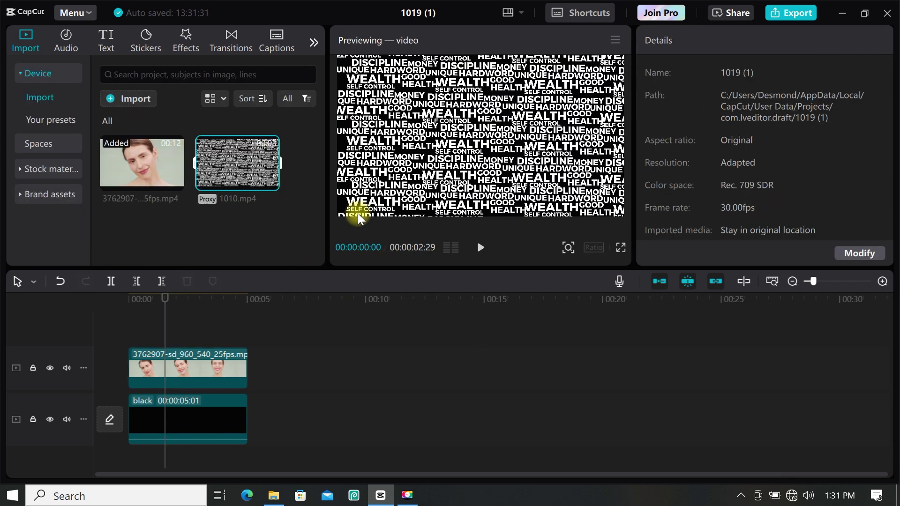
pyautogui.moveTo(248, 166); pyautogui.dragTo(128, 352)
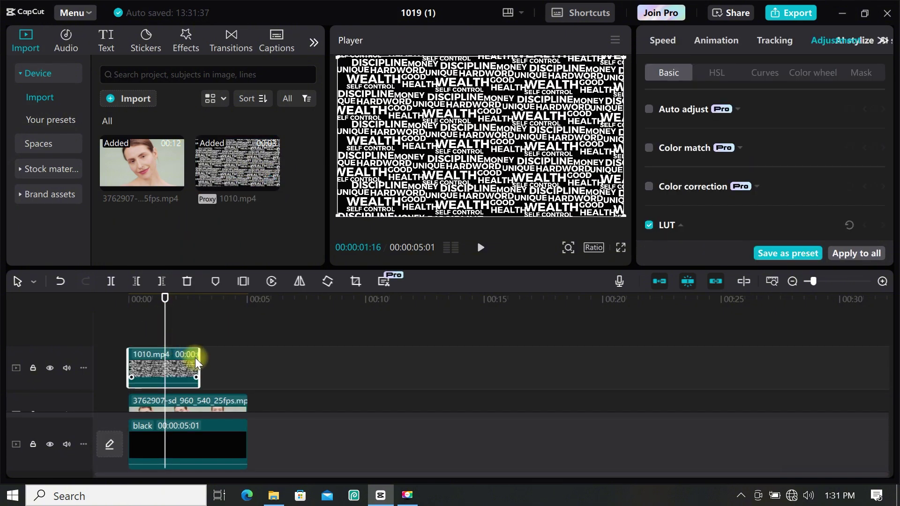
pyautogui.moveTo(199, 368); pyautogui.dragTo(246, 377)
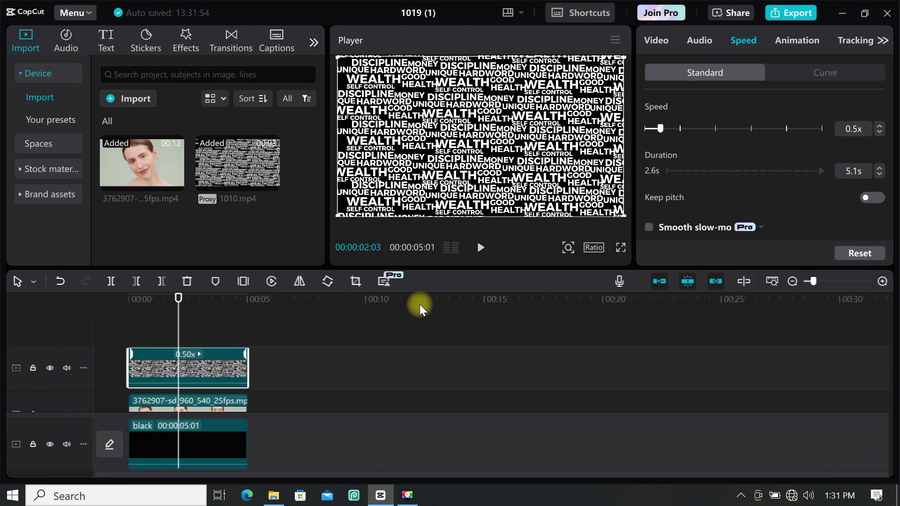
# Step: Set the 1010.mp4 word clip's blend mode to Overlay so the words fill the portrait silhouette
pyautogui.click(656, 32)
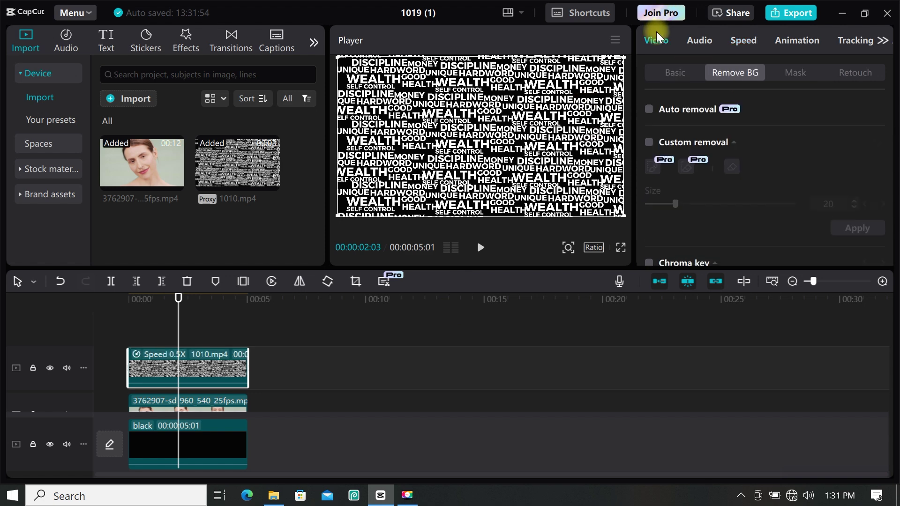
pyautogui.click(674, 78)
pyautogui.scroll(-5, 699, 136)
pyautogui.scroll(6, 701, 141)
pyautogui.scroll(1, 706, 140)
pyautogui.scroll(-3, 720, 157)
pyautogui.click(725, 162)
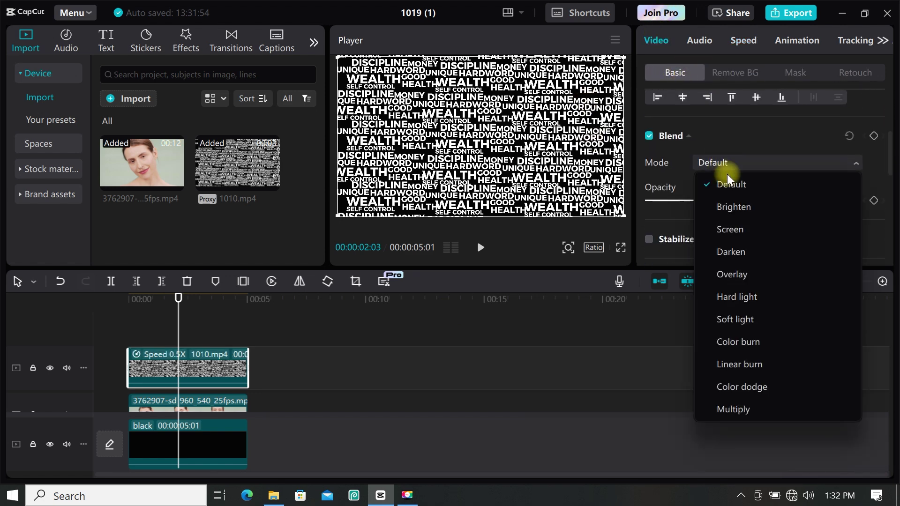
pyautogui.click(744, 272)
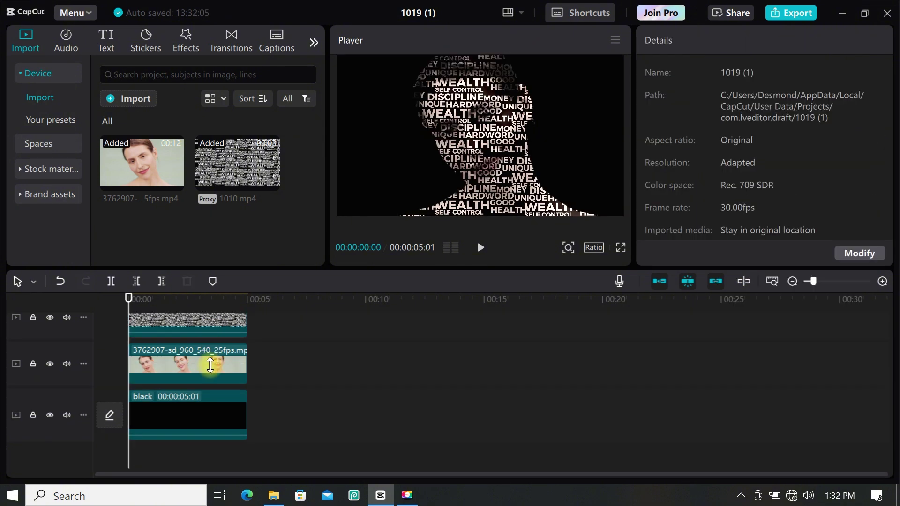
pyautogui.click(226, 366)
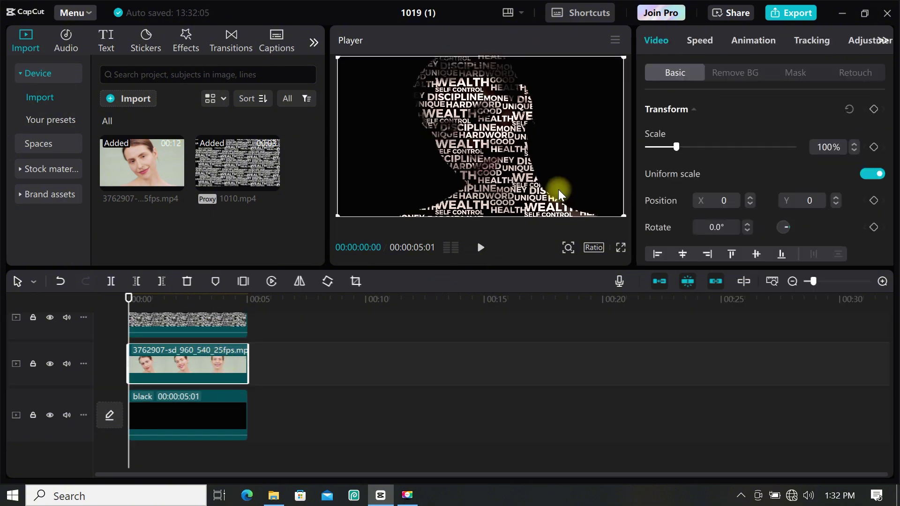
# Step: Adjust the portrait: saturation -50, exposure -38, contrast 46, sharpen 8, blacks -10
pyautogui.click(859, 41)
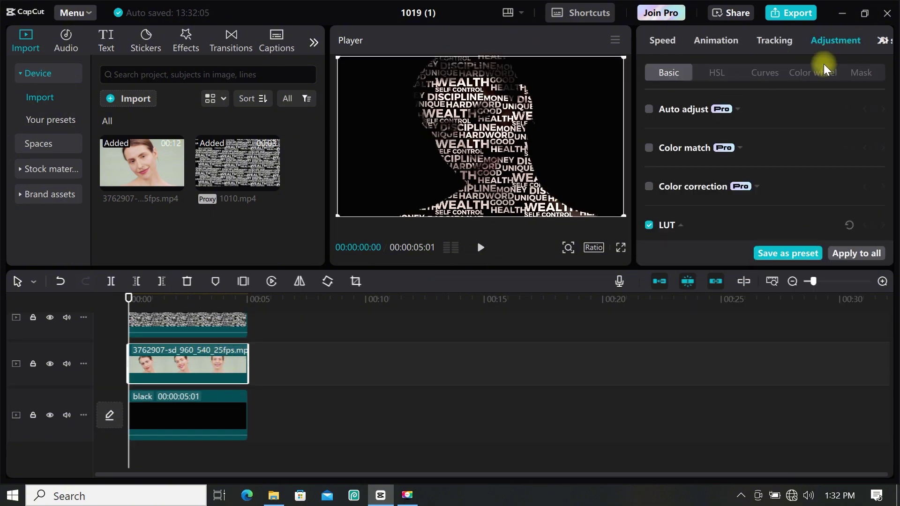
pyautogui.scroll(-10, 717, 157)
pyautogui.moveTo(721, 141); pyautogui.dragTo(639, 139)
pyautogui.moveTo(720, 201); pyautogui.dragTo(666, 201)
pyautogui.moveTo(751, 234); pyautogui.dragTo(786, 234)
pyautogui.scroll(-6, 761, 148)
pyautogui.scroll(1, 750, 141)
pyautogui.moveTo(720, 125); pyautogui.dragTo(708, 122)
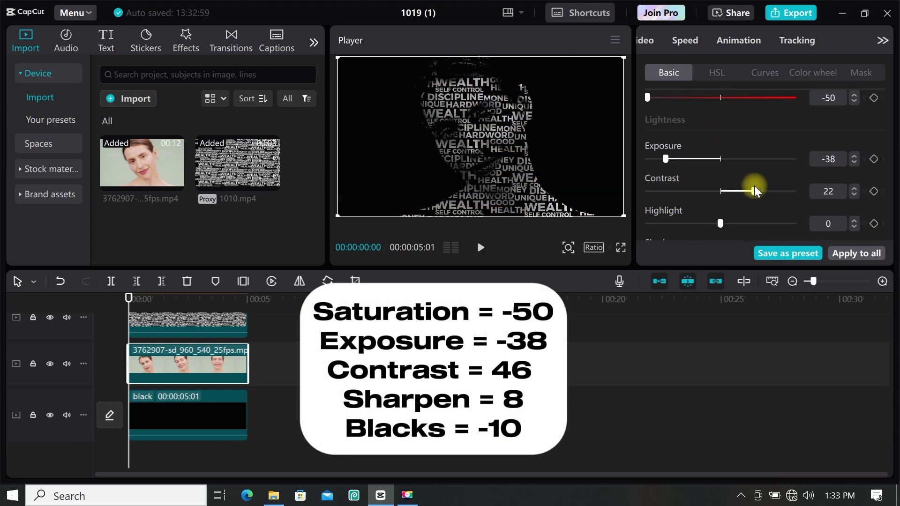
pyautogui.moveTo(755, 186); pyautogui.dragTo(771, 190)
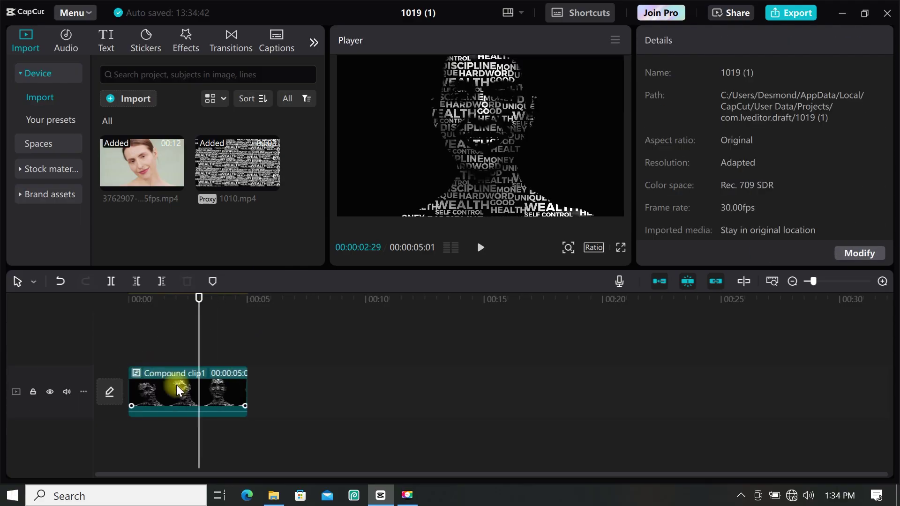
# Step: Insert a 5:01 black stock clip at the timeline start and add a Default text layer over it
pyautogui.moveTo(147, 348); pyautogui.dragTo(131, 341)
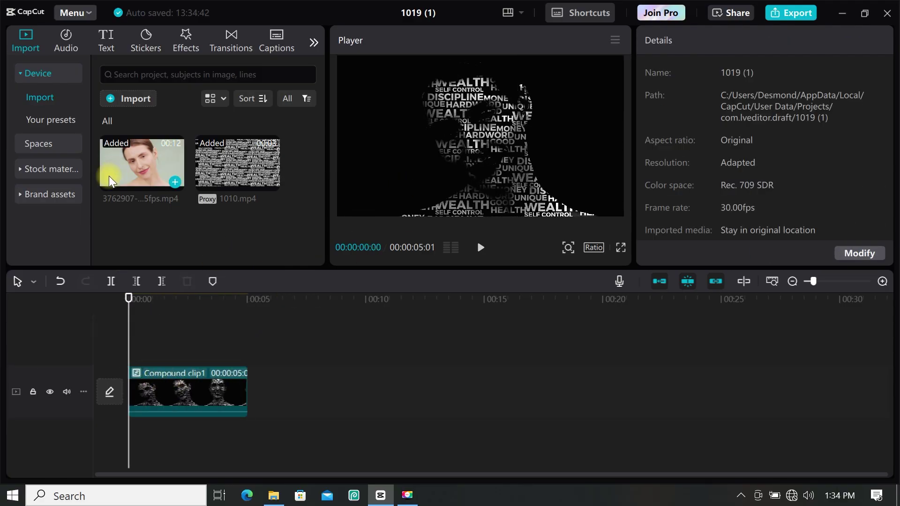
pyautogui.click(50, 169)
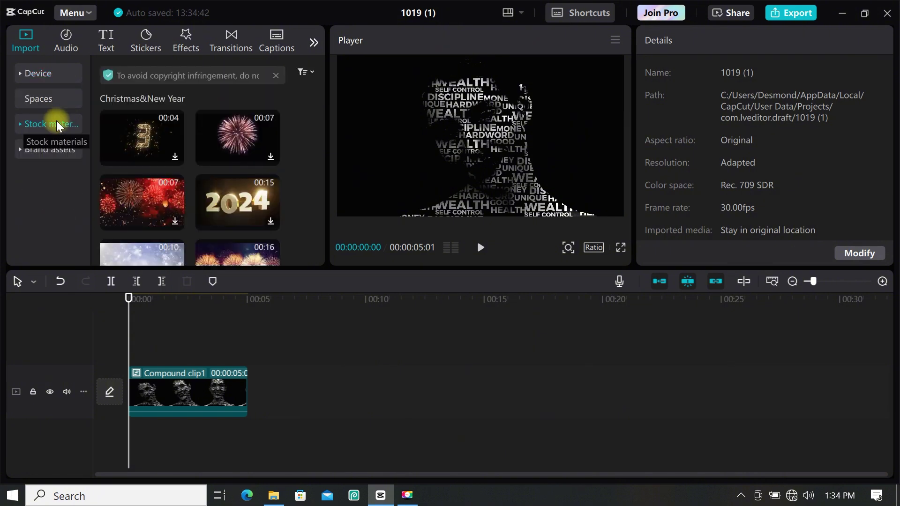
pyautogui.click(56, 145)
pyautogui.click(270, 220)
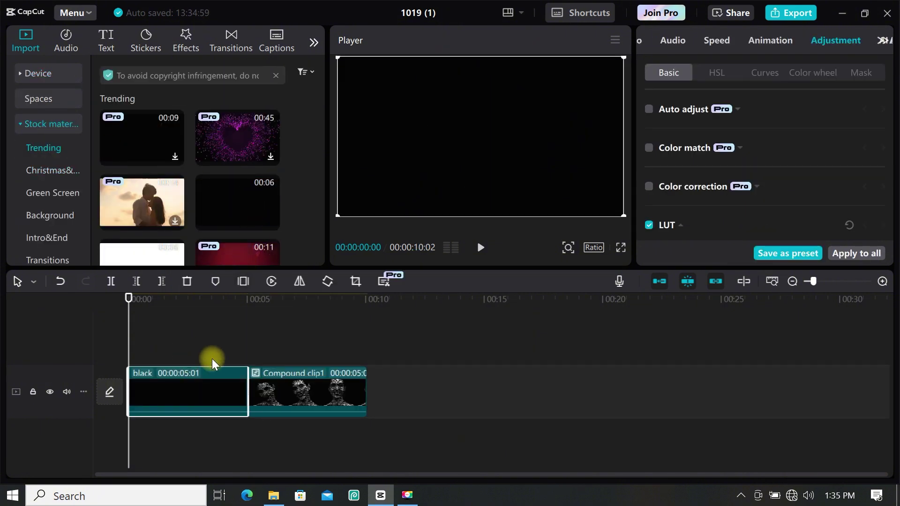
pyautogui.click(110, 46)
pyautogui.click(154, 136)
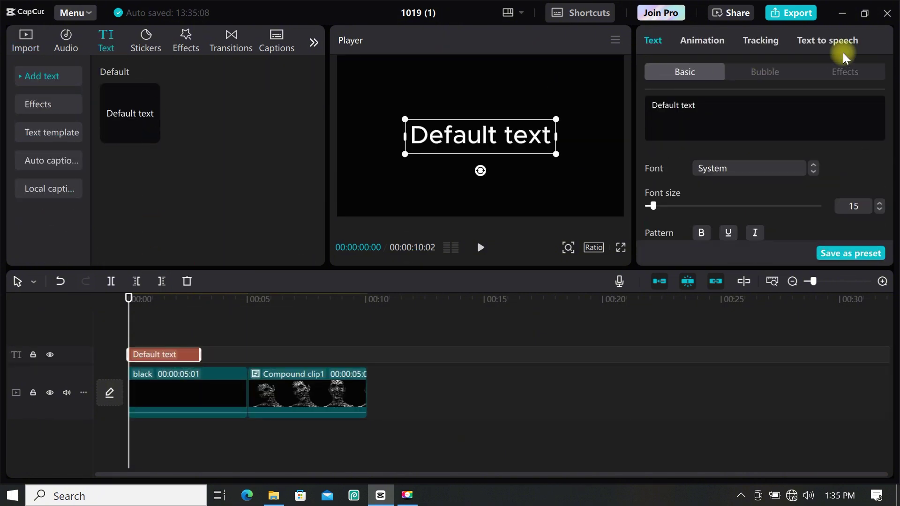
# Step: Use font sequel100wide-75 and create word layers such as HEALTH, GOOD and DISCIPLINE
pyautogui.click(730, 167)
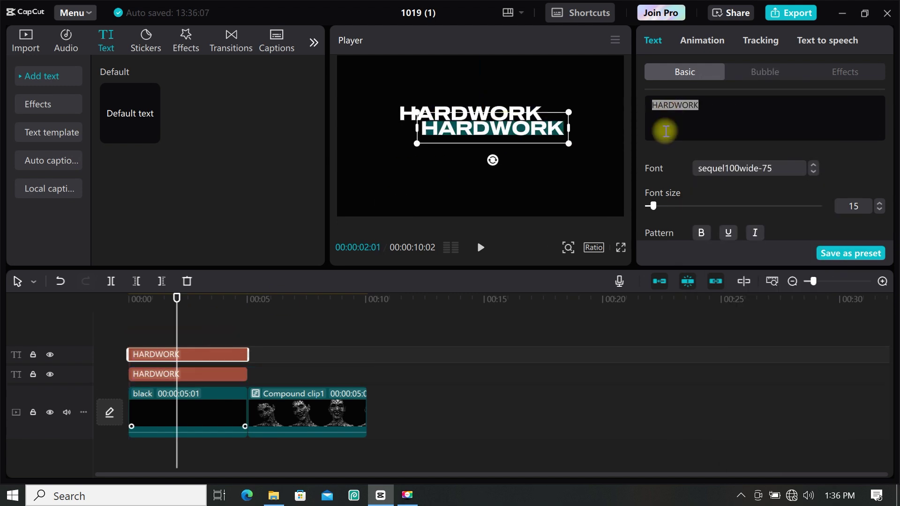
pyautogui.press('BackSpace')
pyautogui.write('HEALTH')
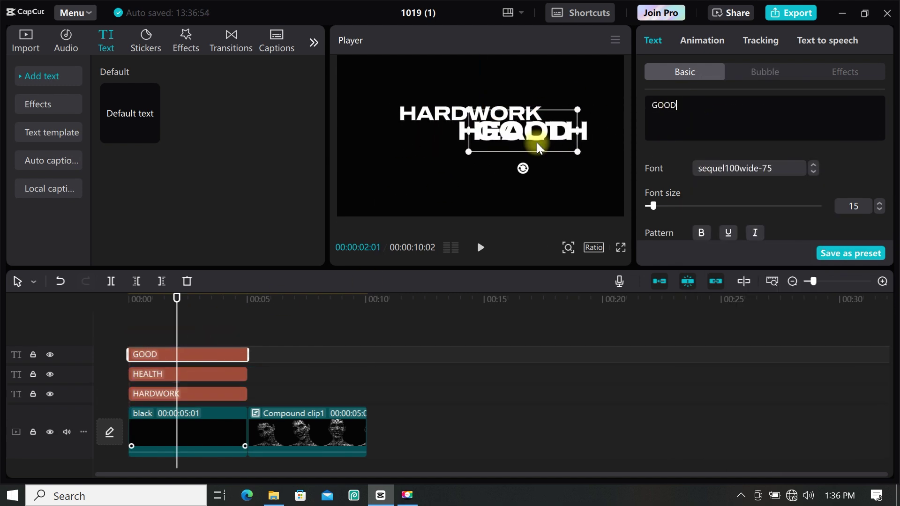
pyautogui.moveTo(537, 142); pyautogui.dragTo(567, 111)
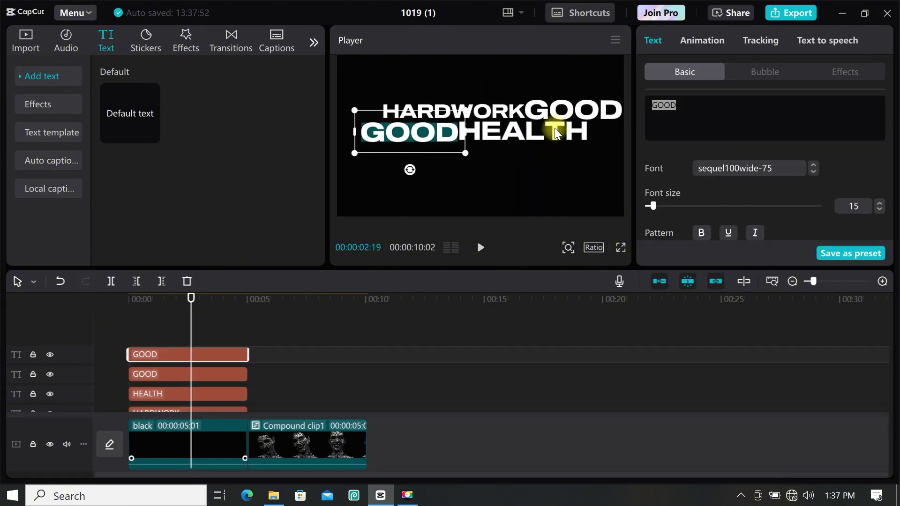
pyautogui.write('DICSIPLINE')
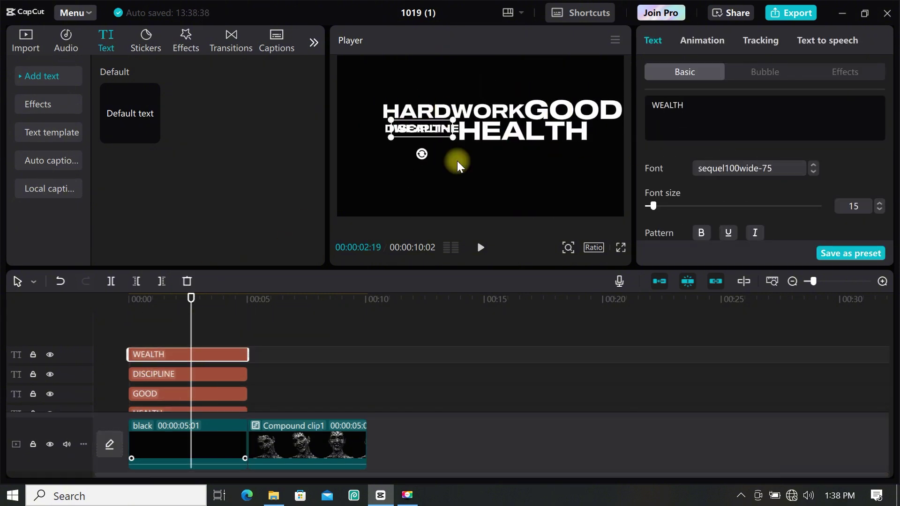
# Step: Rotate WEALTH sideways and arrange UNIQUE and the other words into a compact block
pyautogui.moveTo(458, 162); pyautogui.dragTo(402, 120)
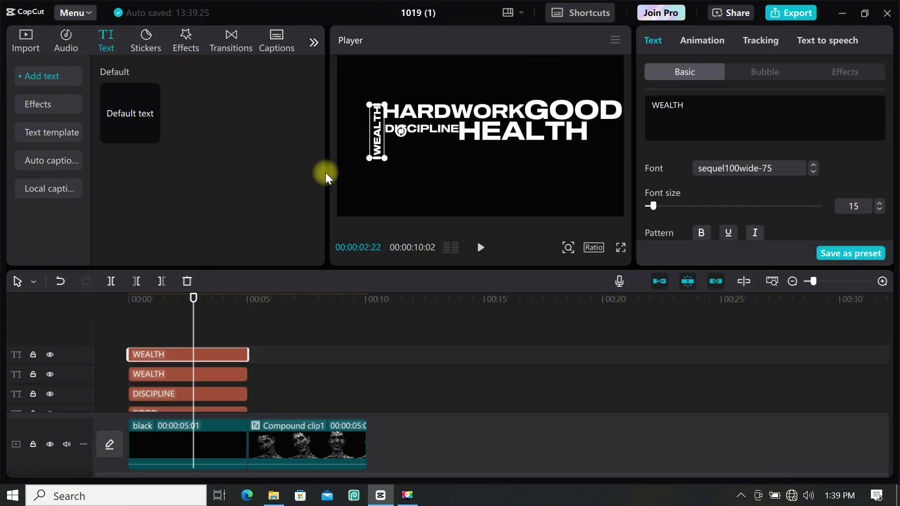
pyautogui.moveTo(378, 129); pyautogui.dragTo(427, 146)
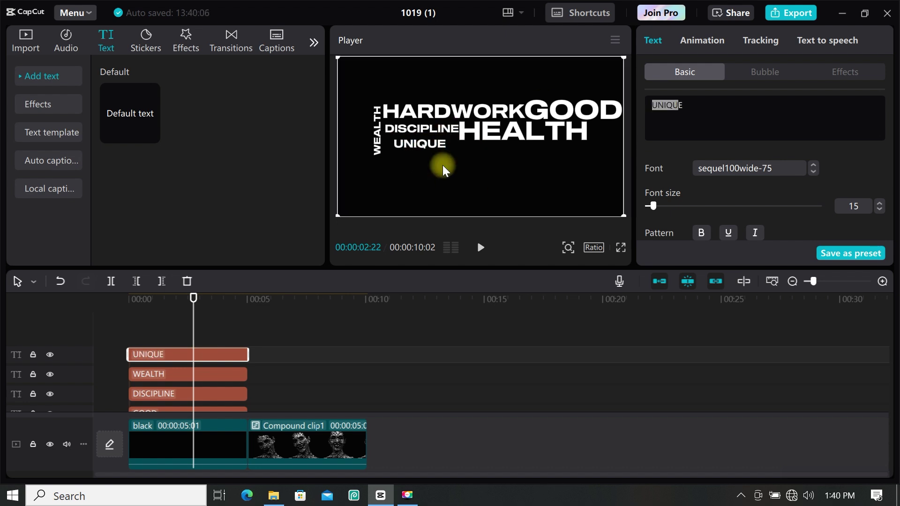
pyautogui.moveTo(396, 142); pyautogui.dragTo(495, 148)
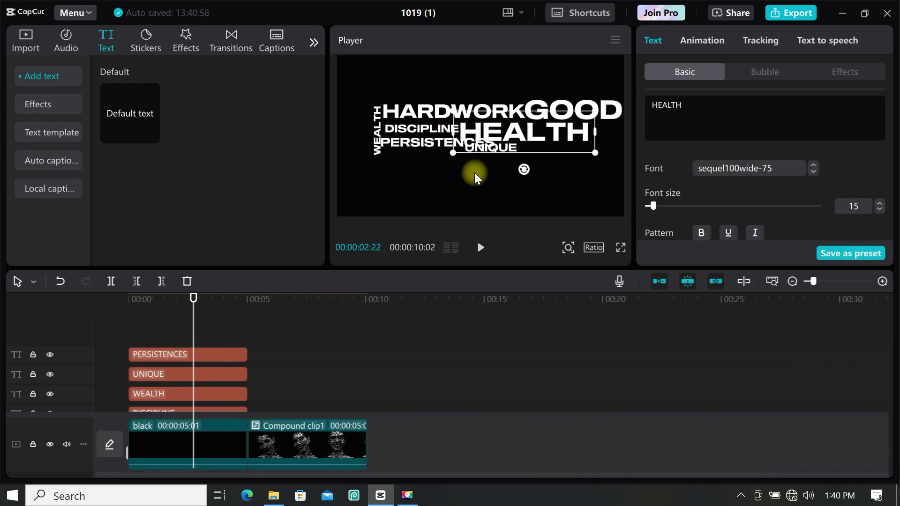
pyautogui.moveTo(516, 158); pyautogui.dragTo(457, 155)
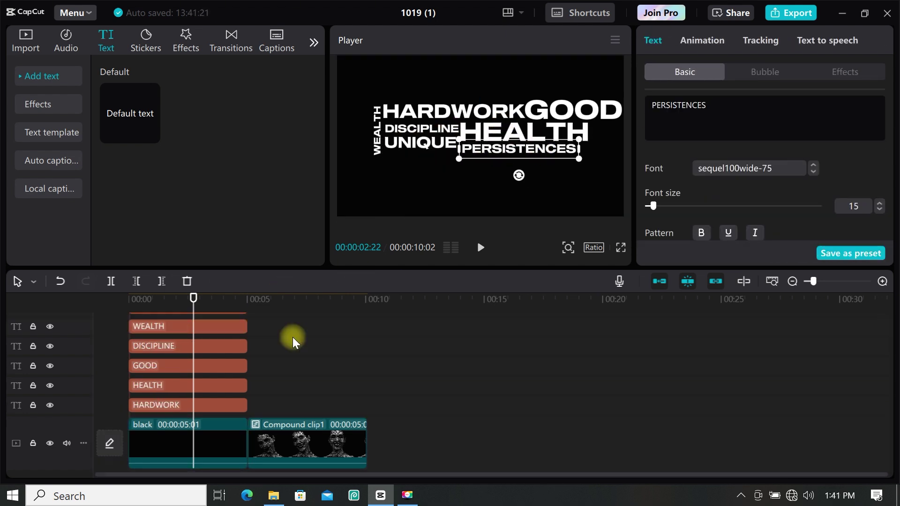
pyautogui.moveTo(293, 337); pyautogui.dragTo(164, 381)
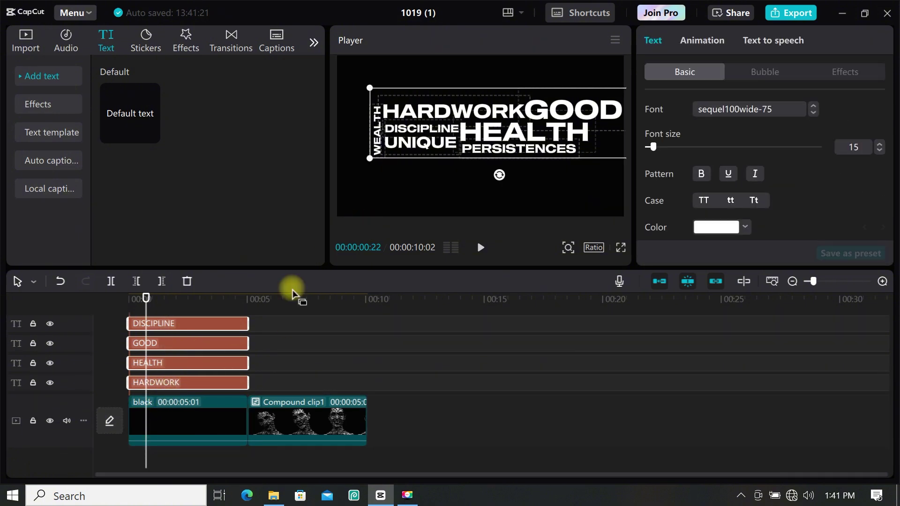
# Step: Merge the text clips into a compound clip, shrink it and place it at the frame's top-left
pyautogui.rightClick(183, 364)
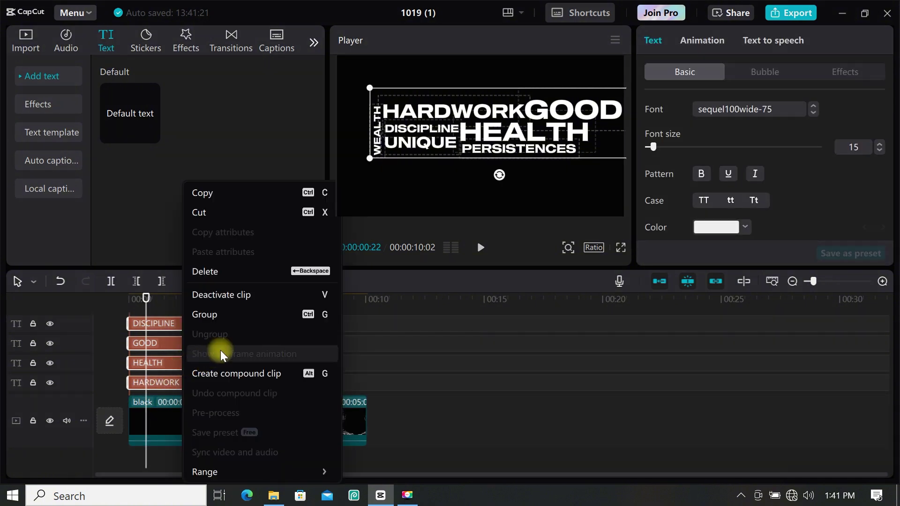
pyautogui.click(234, 374)
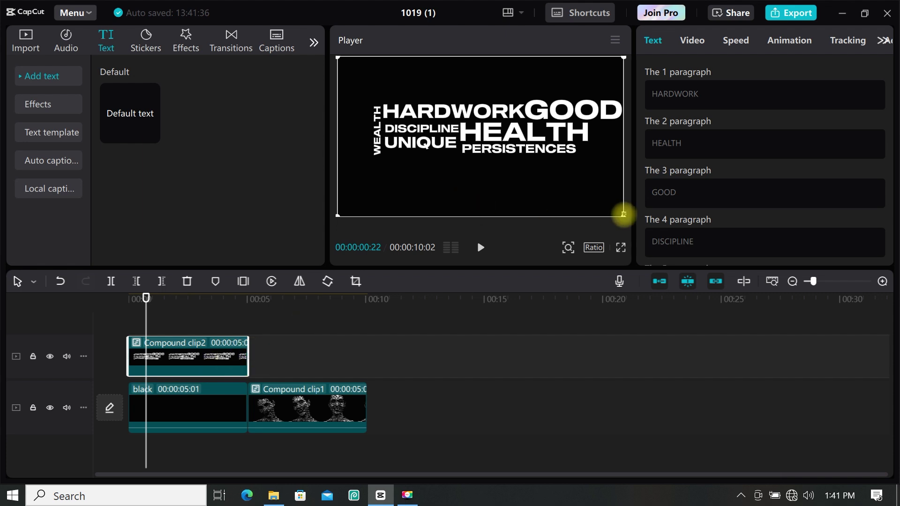
pyautogui.moveTo(623, 216); pyautogui.dragTo(518, 115)
pyautogui.moveTo(491, 153); pyautogui.dragTo(376, 83)
pyautogui.moveTo(404, 87); pyautogui.dragTo(409, 84)
# Step: Duplicate the word block twice to form a top row of three copies
pyautogui.moveTo(418, 94); pyautogui.dragTo(424, 97)
pyautogui.moveTo(209, 373); pyautogui.dragTo(208, 328)
pyautogui.moveTo(393, 79); pyautogui.dragTo(484, 80)
pyautogui.moveTo(211, 373); pyautogui.dragTo(215, 333)
pyautogui.moveTo(450, 80); pyautogui.dragTo(539, 80)
pyautogui.doubleClick(211, 370)
pyautogui.click(60, 281)
pyautogui.moveTo(210, 373); pyautogui.dragTo(213, 331)
# Step: Add more word-block copies to form a second row and fill out the top-right
pyautogui.moveTo(537, 84); pyautogui.dragTo(407, 103)
pyautogui.moveTo(165, 367); pyautogui.dragTo(165, 331)
pyautogui.moveTo(434, 103); pyautogui.dragTo(522, 105)
pyautogui.doubleClick(178, 368)
pyautogui.click(60, 282)
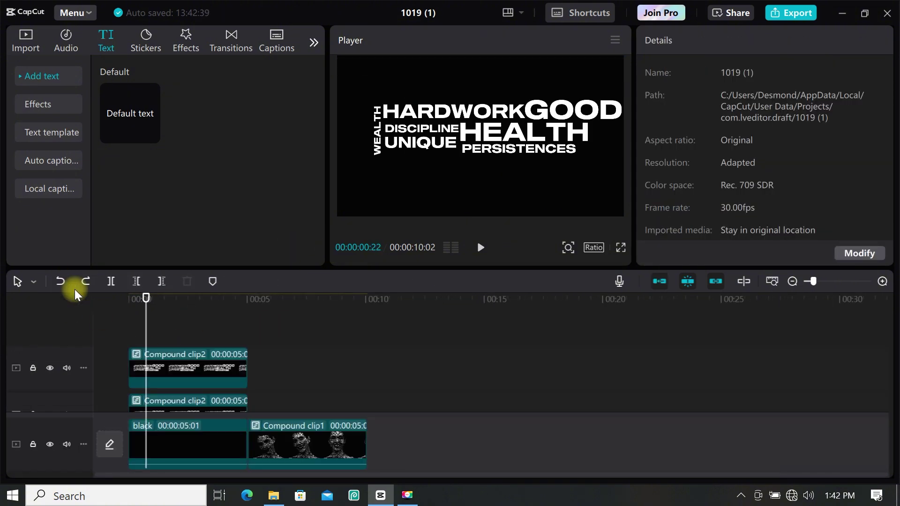
pyautogui.moveTo(165, 368); pyautogui.dragTo(165, 330)
pyautogui.moveTo(492, 112); pyautogui.dragTo(331, 113)
pyautogui.click(489, 66)
pyautogui.click(201, 368)
pyautogui.moveTo(501, 93); pyautogui.dragTo(578, 89)
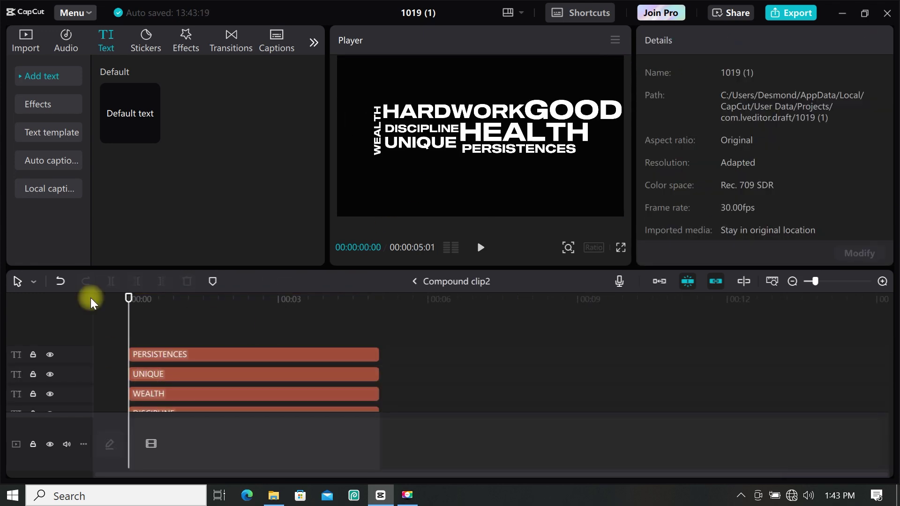
# Step: Merge all word rows into one compound clip and duplicate it onto a track above
pyautogui.moveTo(276, 314); pyautogui.dragTo(147, 448)
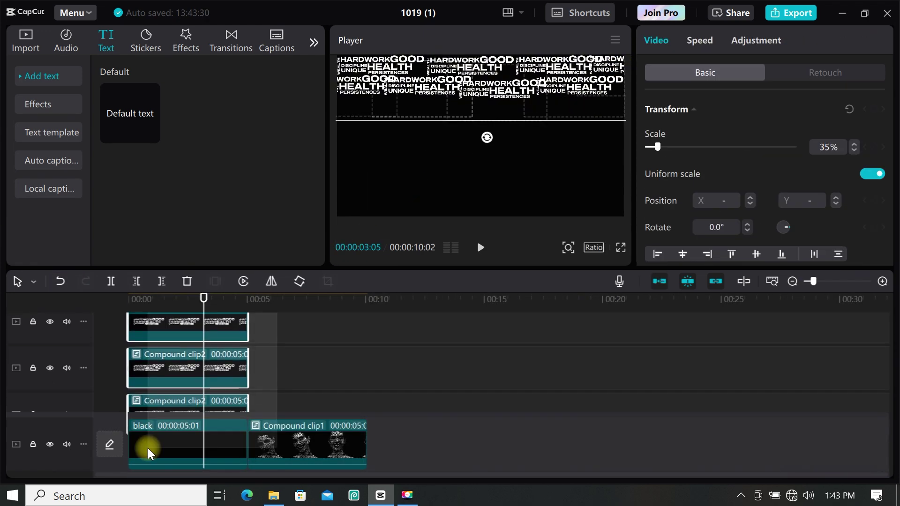
pyautogui.rightClick(155, 368)
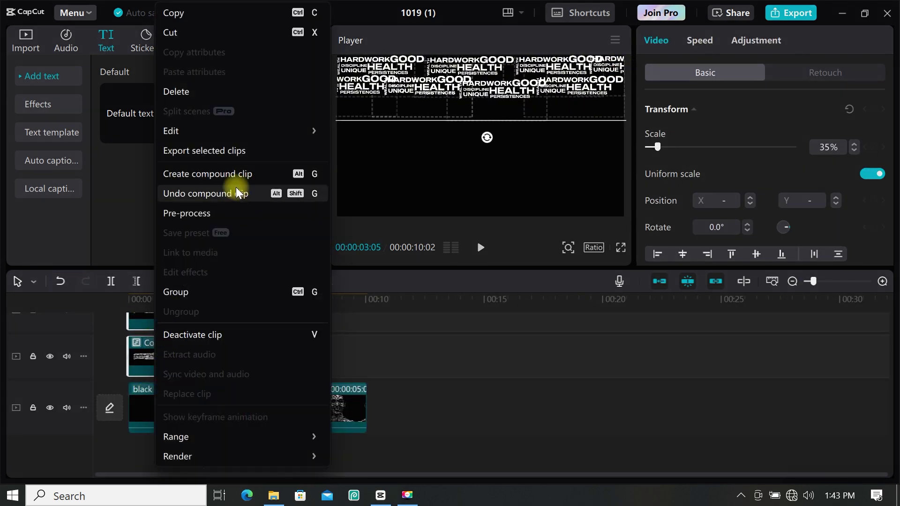
pyautogui.click(232, 174)
pyautogui.moveTo(182, 361); pyautogui.dragTo(182, 330)
pyautogui.moveTo(448, 78); pyautogui.dragTo(448, 116)
# Step: Position the lowered copy so the words fill the lower part of the frame
pyautogui.scroll(1, 185, 373)
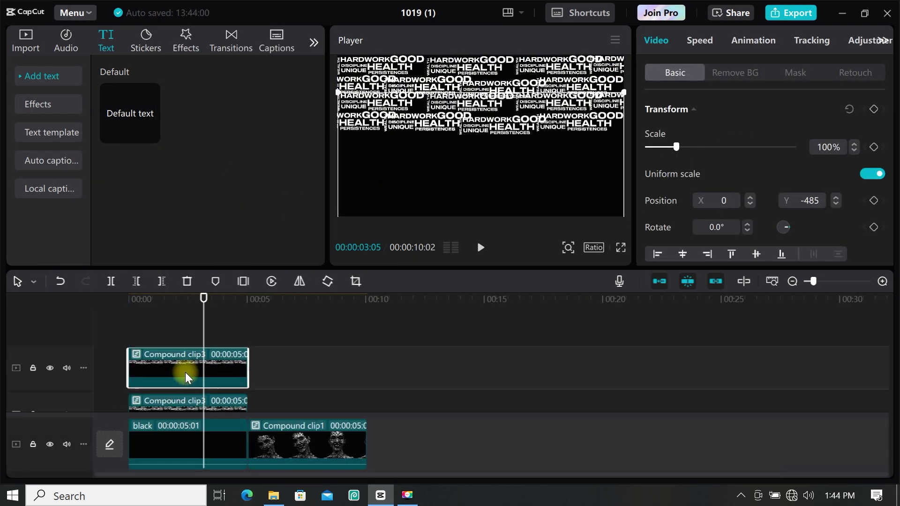
pyautogui.moveTo(410, 226); pyautogui.dragTo(397, 257)
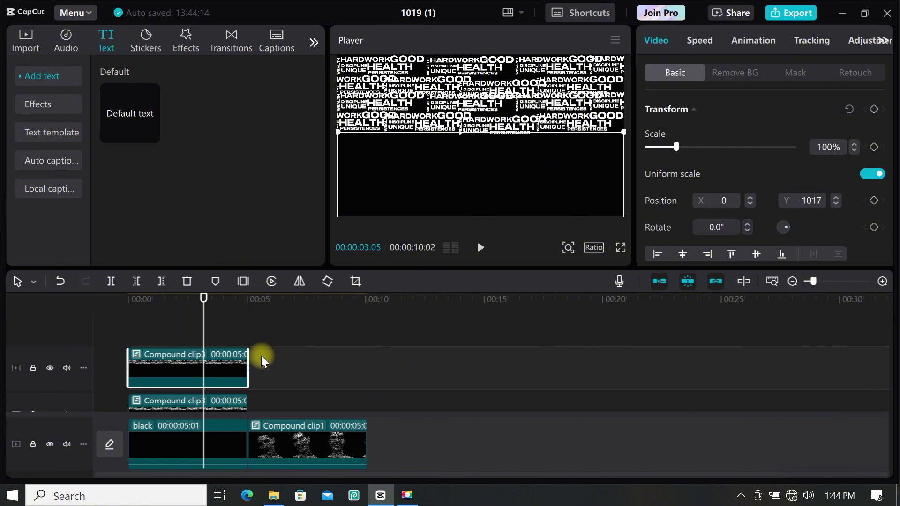
pyautogui.hotkey('ctrl', 'z')
pyautogui.hotkey('ctrl', 'shift', 'z')
pyautogui.hotkey('ctrl', 'z')
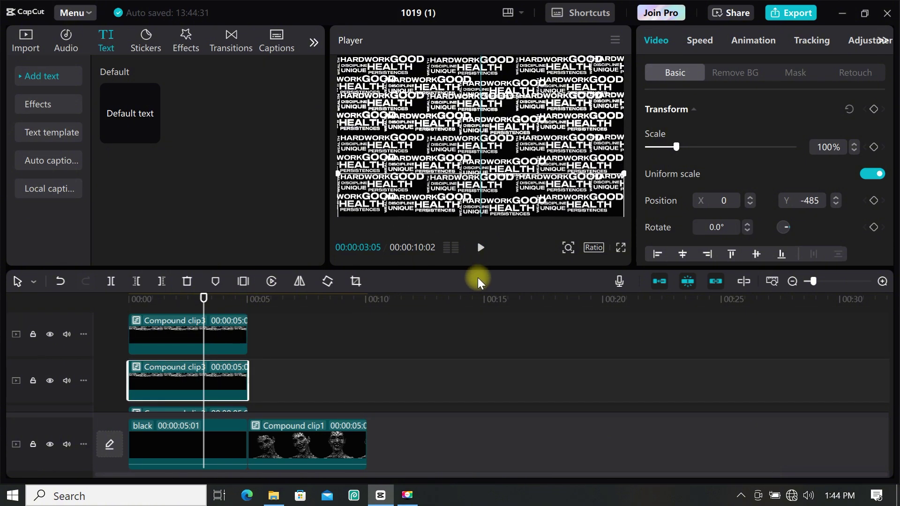
pyautogui.moveTo(493, 193); pyautogui.dragTo(470, 171)
pyautogui.click(249, 341)
pyautogui.scroll(3, 201, 345)
pyautogui.click(169, 300)
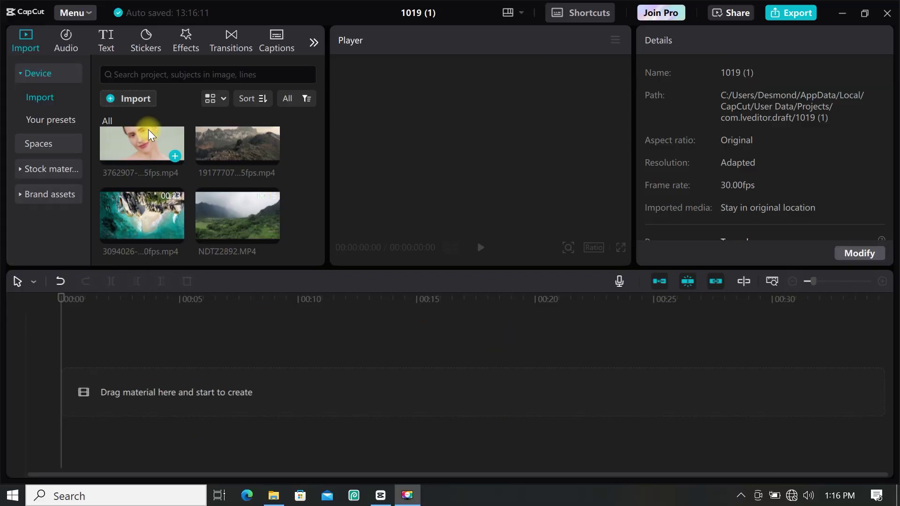
# Step: Put the portrait on an overlay track above a white stock clip and trim it to 5:01
pyautogui.click(179, 156)
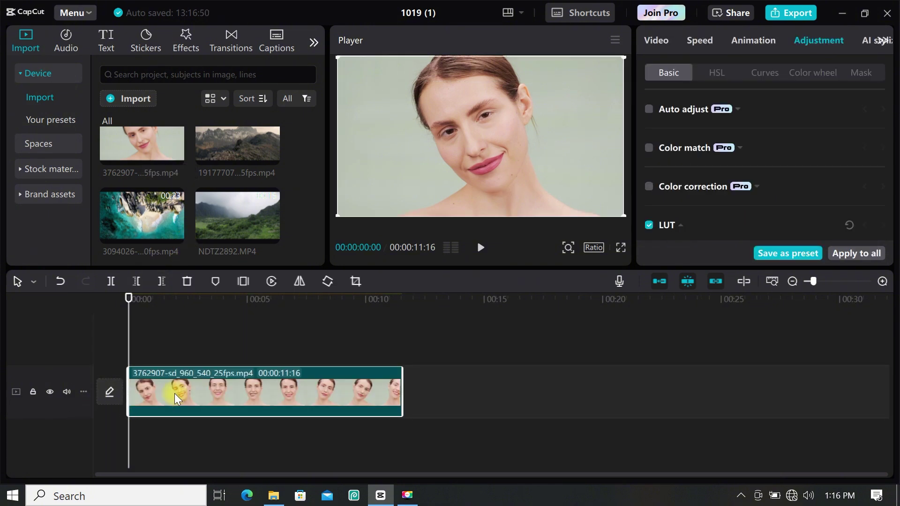
pyautogui.moveTo(195, 386); pyautogui.dragTo(195, 334)
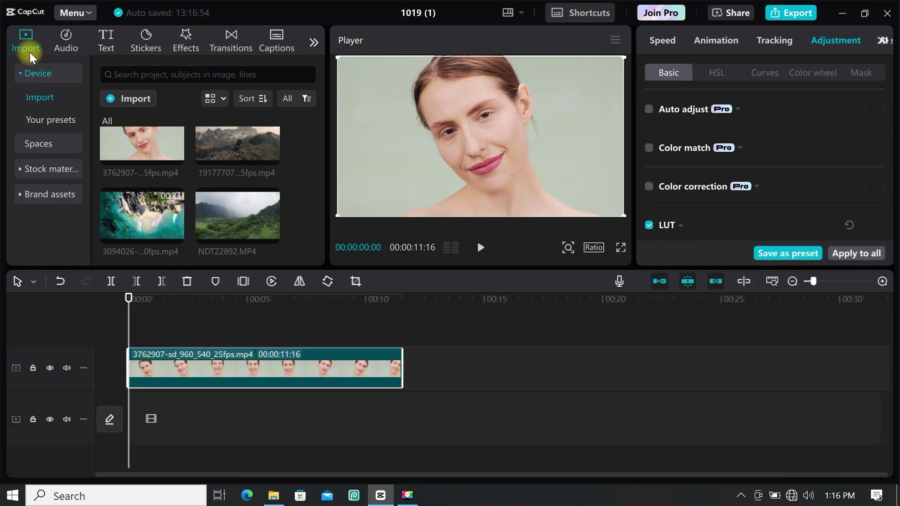
pyautogui.click(49, 169)
pyautogui.click(173, 222)
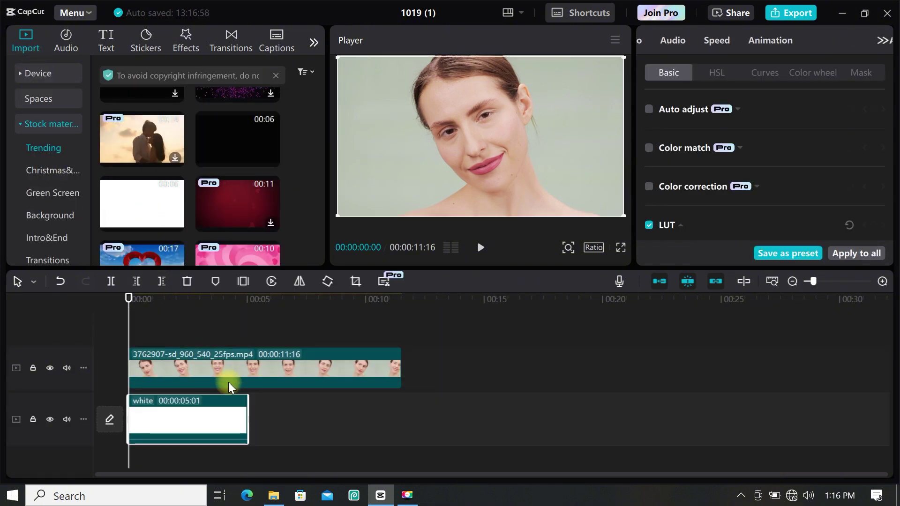
pyautogui.moveTo(403, 367); pyautogui.dragTo(248, 368)
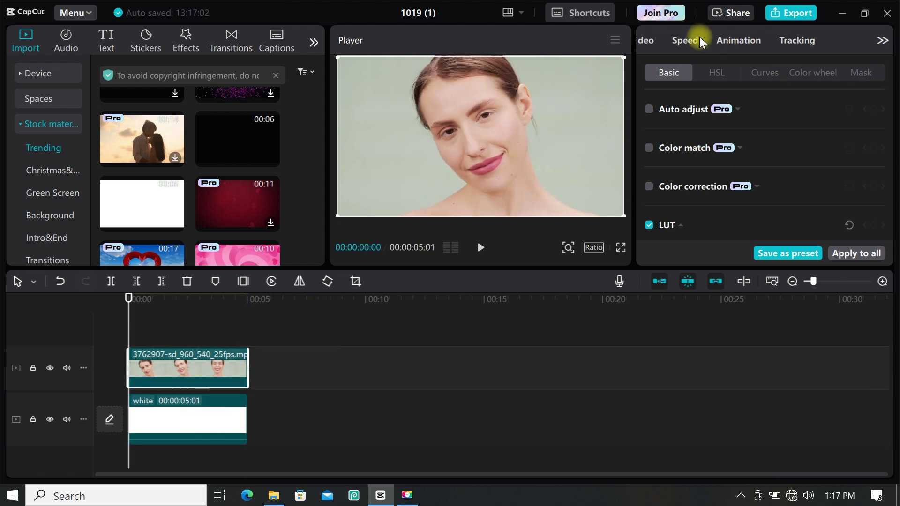
# Step: Remove the portrait's background with Auto removal
pyautogui.click(883, 41)
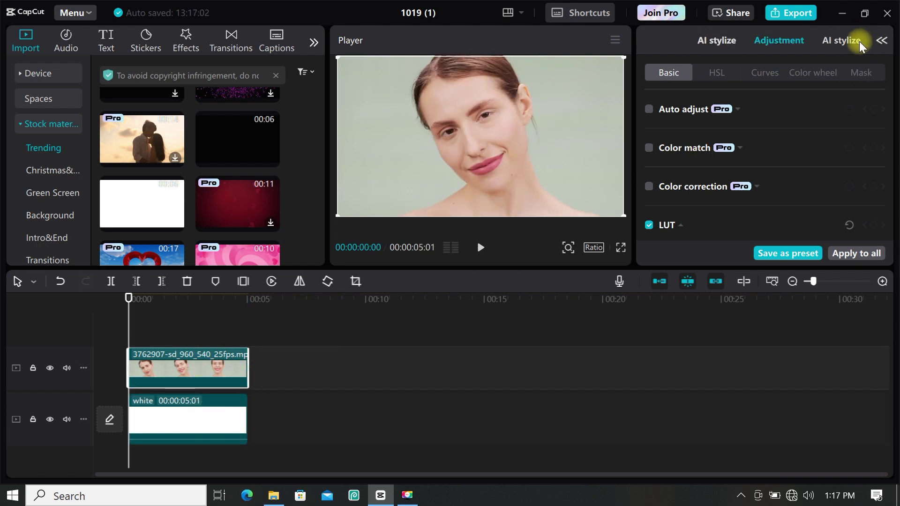
pyautogui.click(882, 40)
pyautogui.click(659, 41)
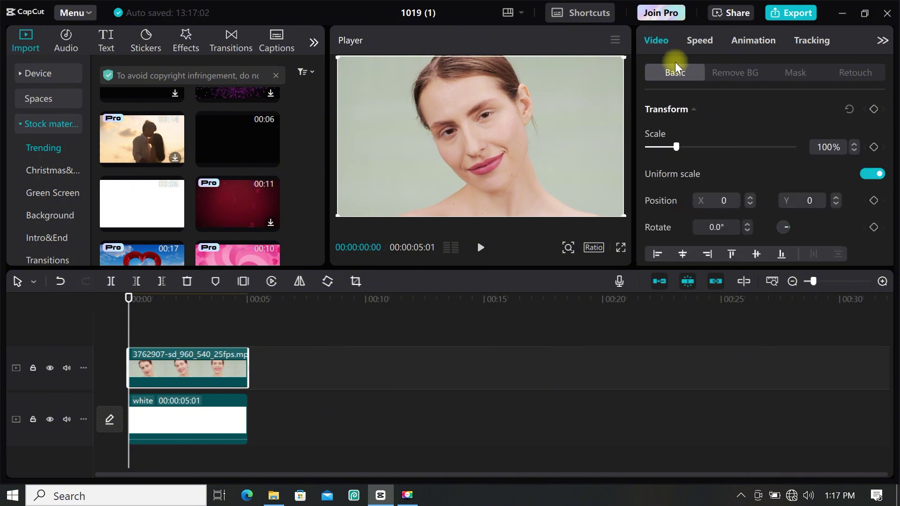
pyautogui.click(720, 74)
pyautogui.click(650, 111)
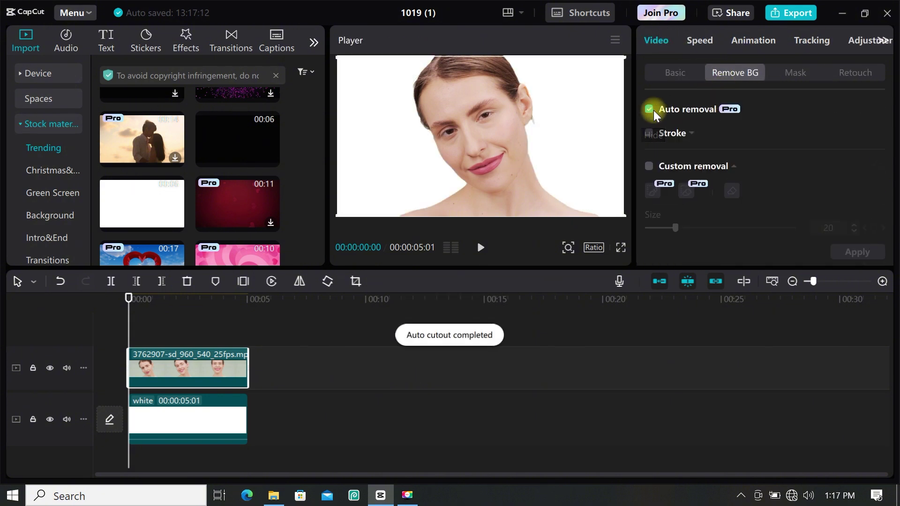
# Step: Lower the portrait's saturation to -50
pyautogui.click(882, 42)
pyautogui.click(778, 41)
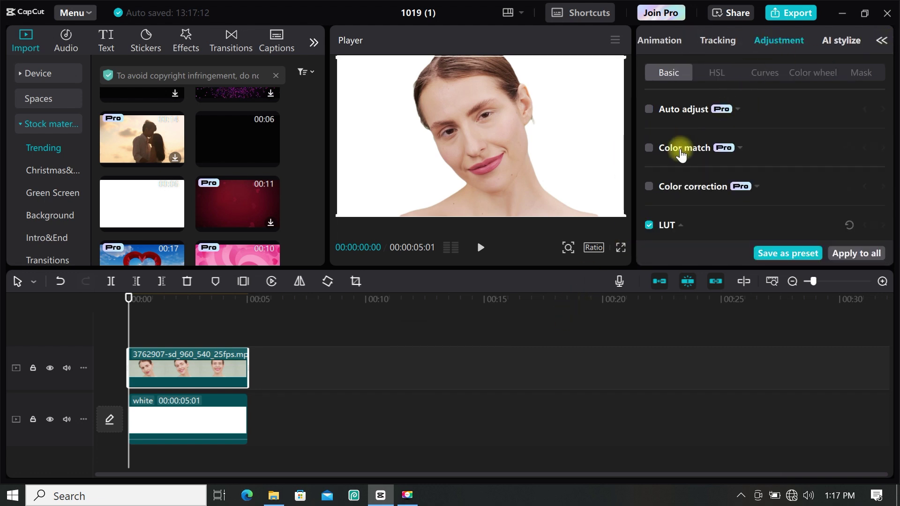
pyautogui.scroll(-2, 681, 157)
pyautogui.scroll(-5, 679, 163)
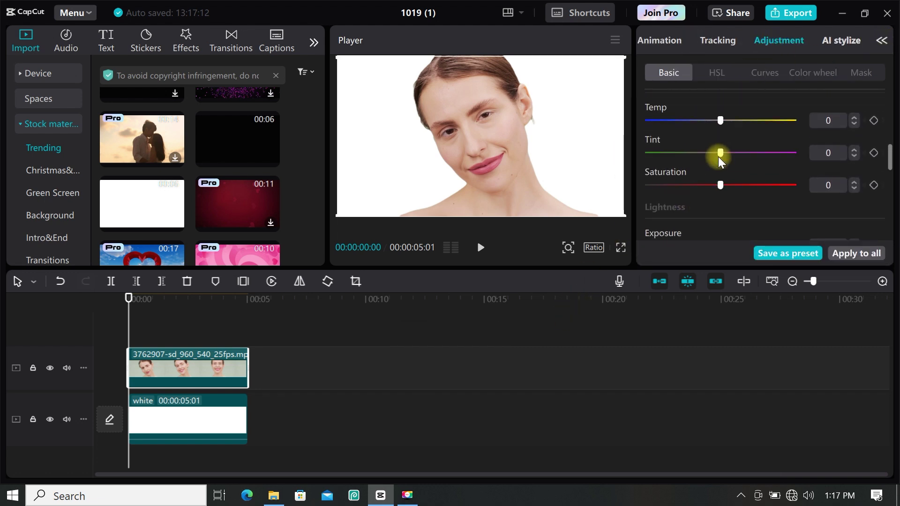
pyautogui.moveTo(720, 187); pyautogui.dragTo(637, 206)
pyautogui.scroll(4, 758, 195)
pyautogui.scroll(-6, 754, 194)
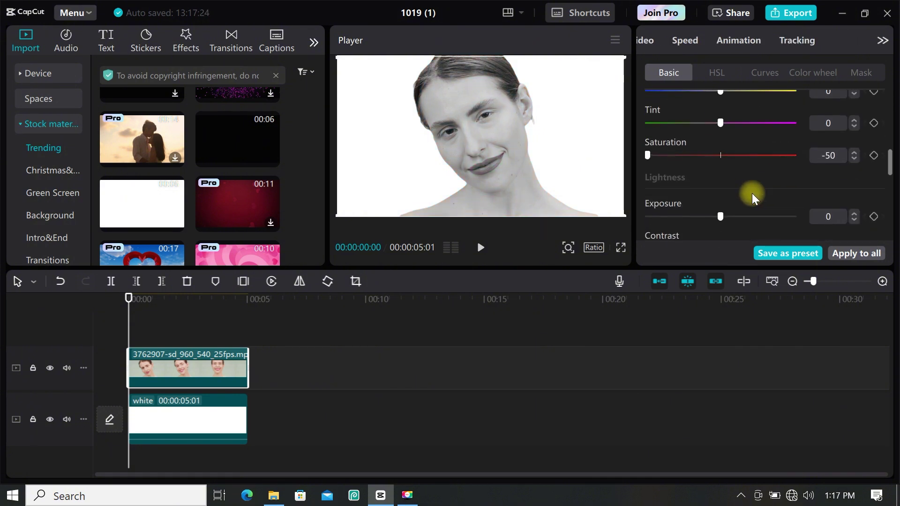
# Step: Add the mountain clip on a new track, shrunk, tilted about 10° and placed over the face
pyautogui.click(53, 75)
pyautogui.moveTo(241, 188); pyautogui.dragTo(129, 322)
pyautogui.moveTo(620, 216); pyautogui.dragTo(514, 132)
pyautogui.moveTo(481, 199); pyautogui.dragTo(469, 199)
pyautogui.moveTo(501, 164); pyautogui.dragTo(500, 129)
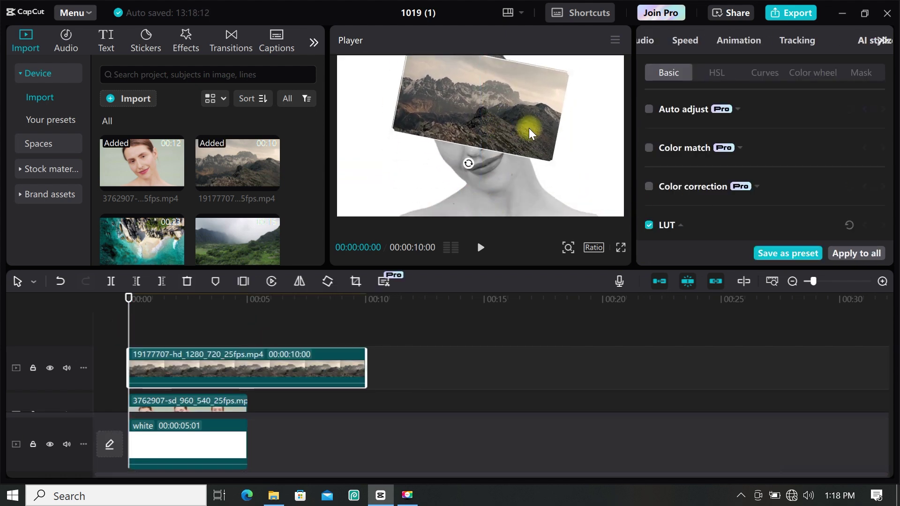
# Step: Trim the mountain clip to 5:01 and set its blend mode to Screen
pyautogui.click(566, 72)
pyautogui.click(527, 108)
pyautogui.moveTo(365, 359); pyautogui.dragTo(248, 359)
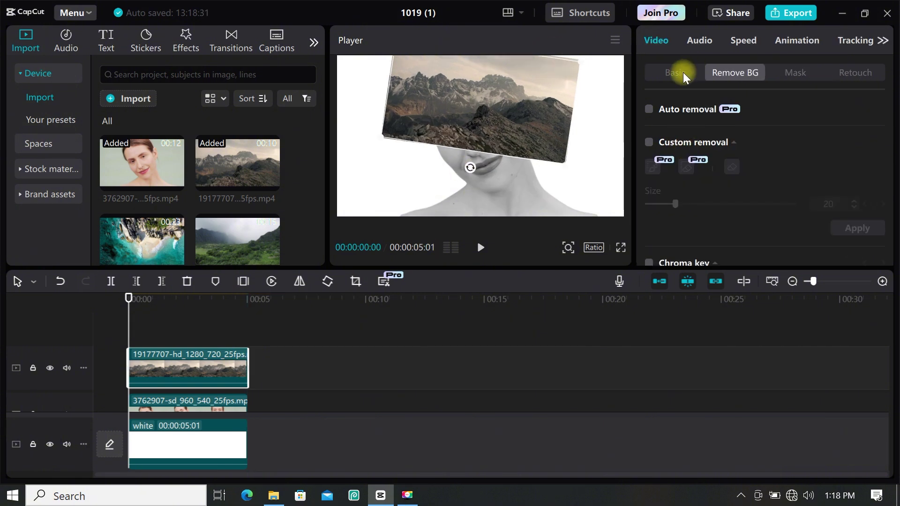
pyautogui.click(683, 72)
pyautogui.scroll(-3, 688, 123)
pyautogui.scroll(2, 746, 108)
pyautogui.click(745, 128)
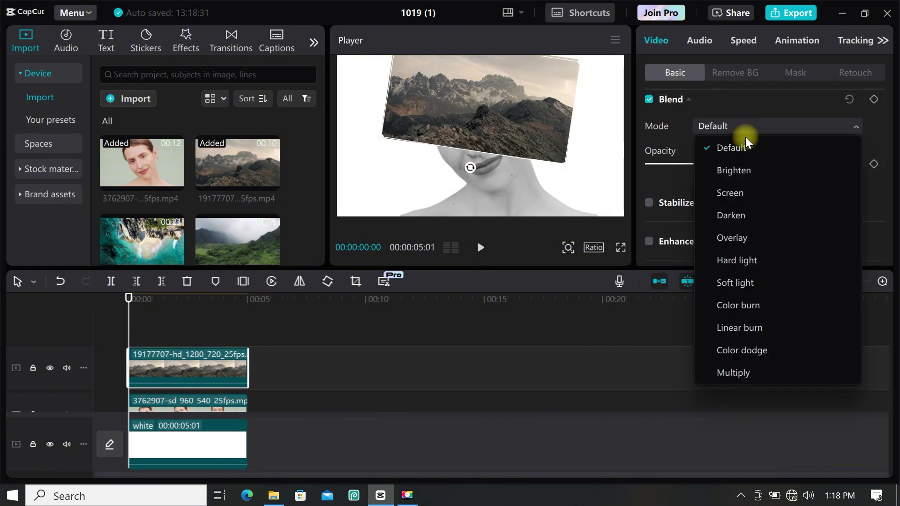
pyautogui.click(754, 184)
# Step: Set the portrait's exposure to -50 and contrast to 50
pyautogui.click(202, 401)
pyautogui.click(849, 40)
pyautogui.scroll(-3, 657, 179)
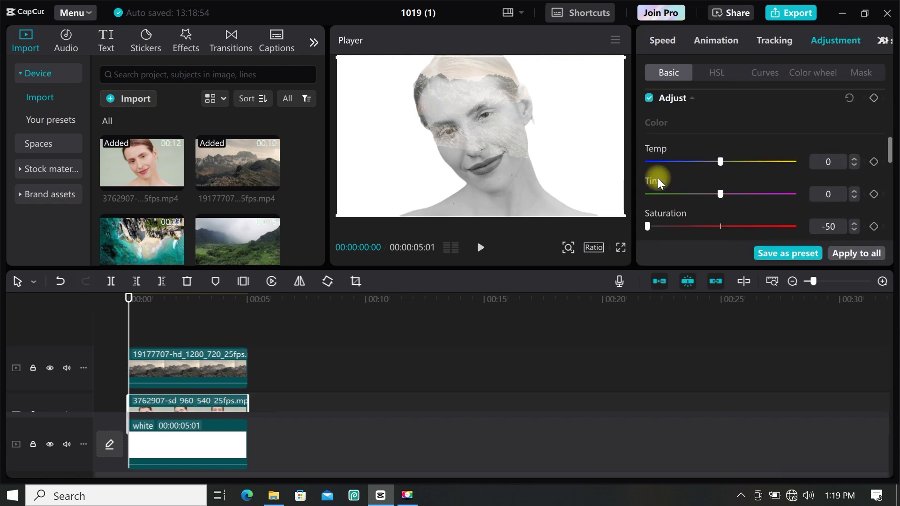
pyautogui.scroll(-5, 731, 171)
pyautogui.scroll(3, 720, 153)
pyautogui.scroll(1, 716, 150)
pyautogui.moveTo(721, 189); pyautogui.dragTo(628, 193)
pyautogui.moveTo(721, 222); pyautogui.dragTo(800, 221)
# Step: Set the portrait's highlight to -50, shadow to -24 and whites to -10
pyautogui.scroll(-1, 727, 206)
pyautogui.moveTo(720, 203); pyautogui.dragTo(600, 212)
pyautogui.scroll(-1, 722, 197)
pyautogui.moveTo(722, 188); pyautogui.dragTo(684, 190)
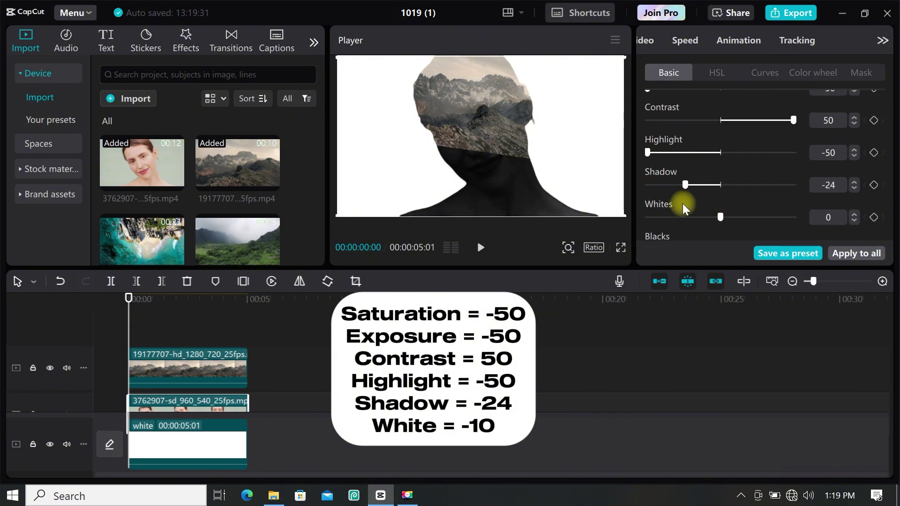
pyautogui.moveTo(721, 219); pyautogui.dragTo(772, 219)
# Step: Select the mountain overlay and bring up its video settings
pyautogui.click(239, 368)
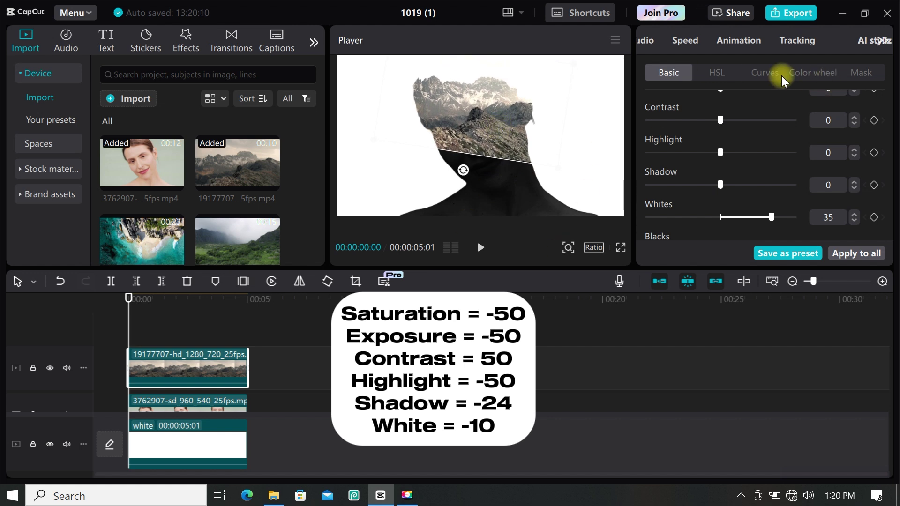
pyautogui.click(882, 40)
pyautogui.scroll(10, 719, 125)
pyautogui.click(656, 41)
pyautogui.click(734, 72)
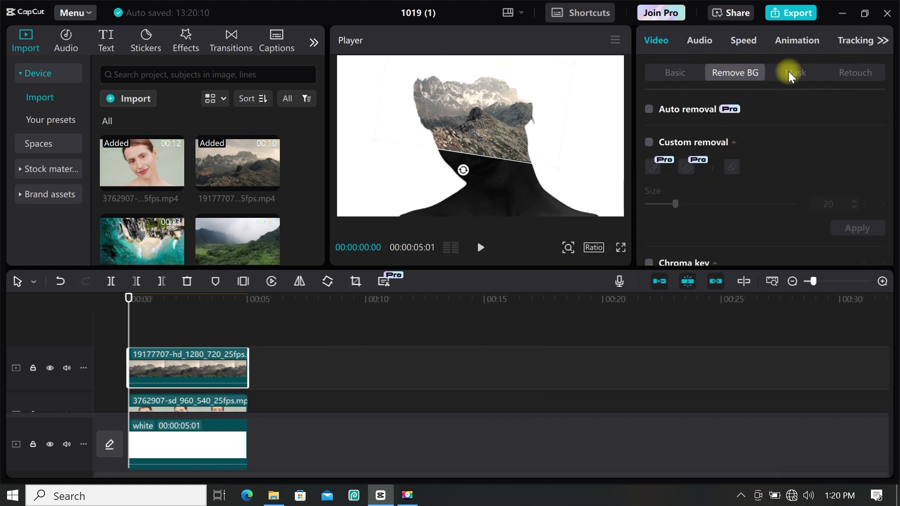
# Step: Apply a horizontal mask to the mountain clip, lowering its edge across the neck
pyautogui.click(792, 73)
pyautogui.click(718, 151)
pyautogui.moveTo(496, 108)
pyautogui.mouseDown()
pyautogui.moveTo(501, 162)
pyautogui.moveTo(482, 126)
pyautogui.moveTo(489, 108)
pyautogui.mouseUp()
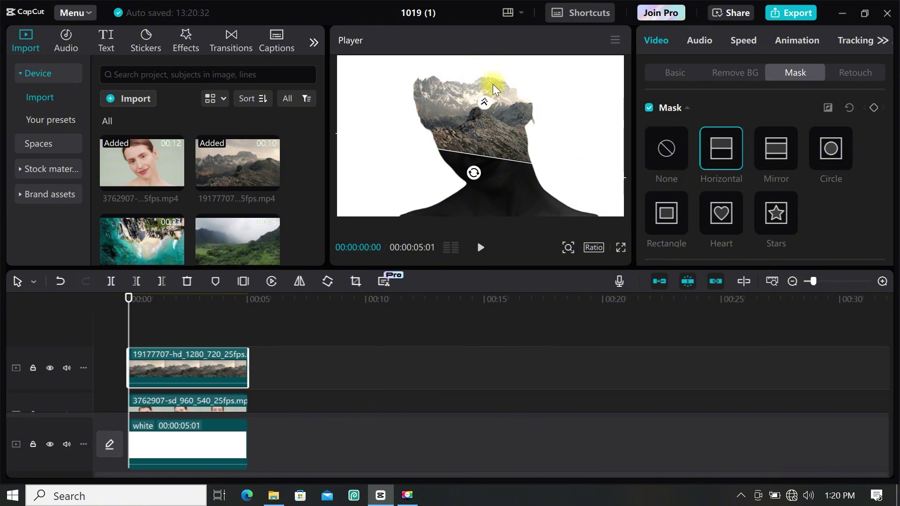
# Step: Add the green valley clip NDTZ2892.MP4 on top, shrunk, flipped upside down and positioned lower
pyautogui.moveTo(228, 243); pyautogui.dragTo(125, 321)
pyautogui.moveTo(571, 171); pyautogui.dragTo(562, 167)
pyautogui.moveTo(480, 199); pyautogui.dragTo(489, 77)
pyautogui.moveTo(483, 108); pyautogui.dragTo(490, 193)
pyautogui.moveTo(495, 147); pyautogui.dragTo(560, 181)
# Step: Blend the valley clip in Screen mode, keep its horizontal mask and trim it to 5:01
pyautogui.click(689, 73)
pyautogui.scroll(-6, 733, 188)
pyautogui.scroll(1, 734, 187)
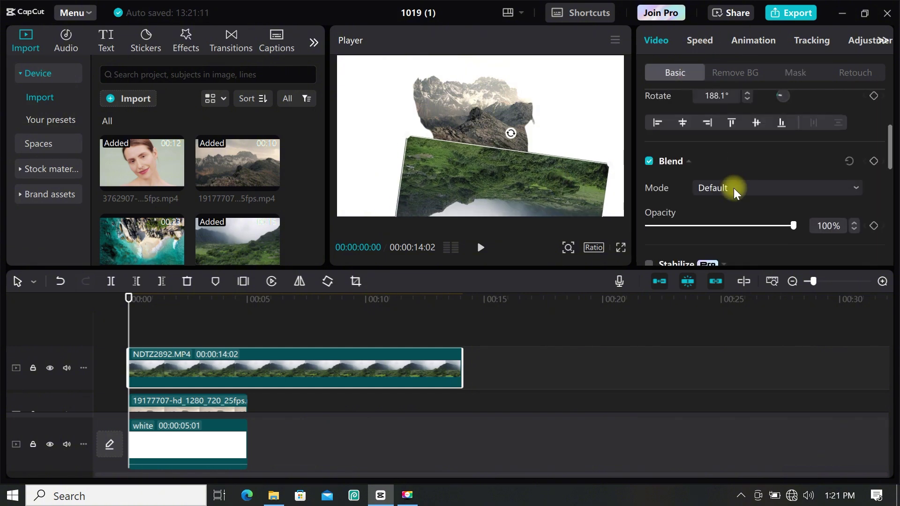
pyautogui.click(733, 188)
pyautogui.click(727, 241)
pyautogui.click(796, 73)
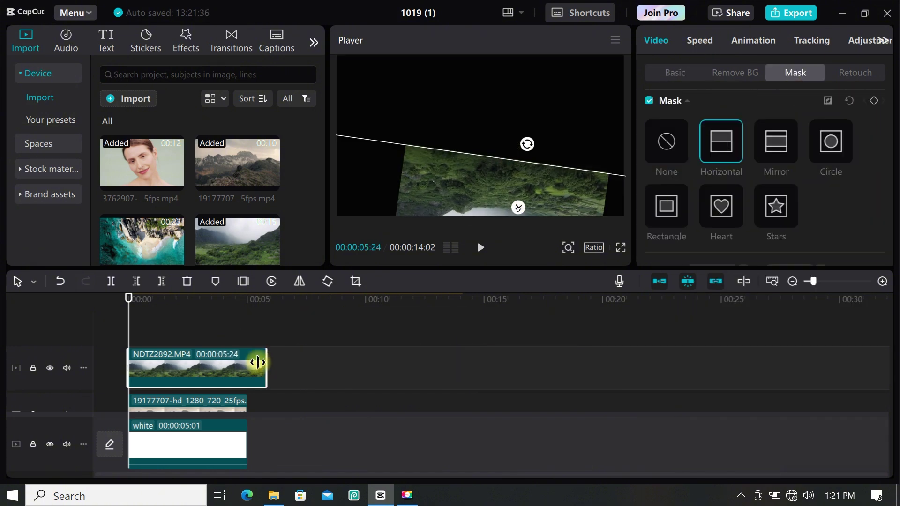
pyautogui.click(167, 324)
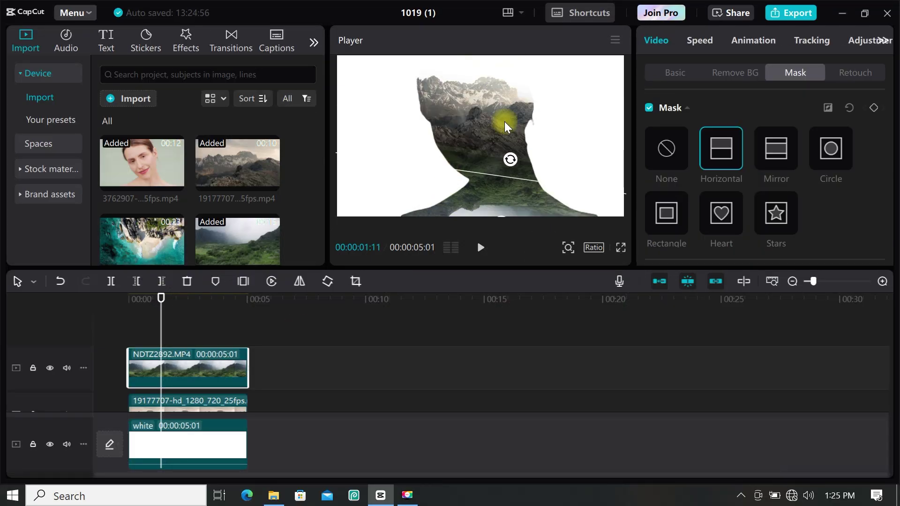
# Step: Reduce the valley clip's green HSL saturation to -31
pyautogui.click(853, 40)
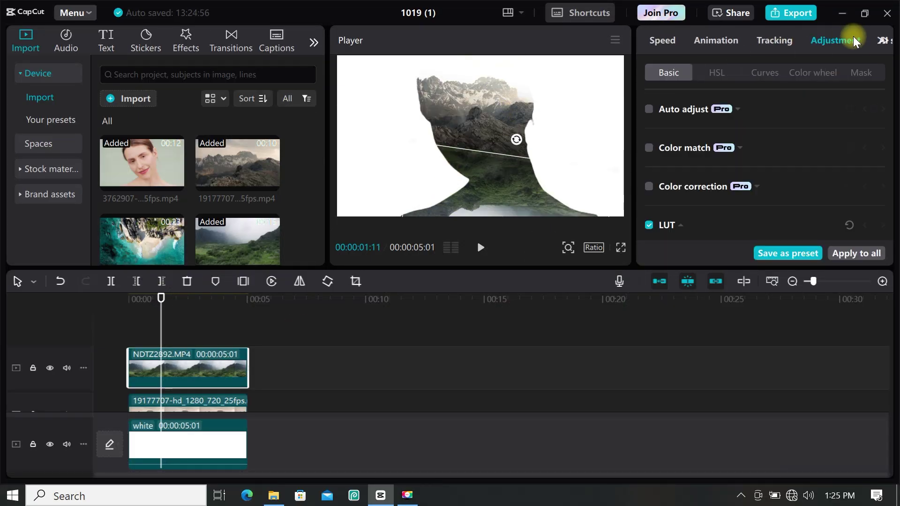
pyautogui.scroll(-8, 733, 183)
pyautogui.click(717, 73)
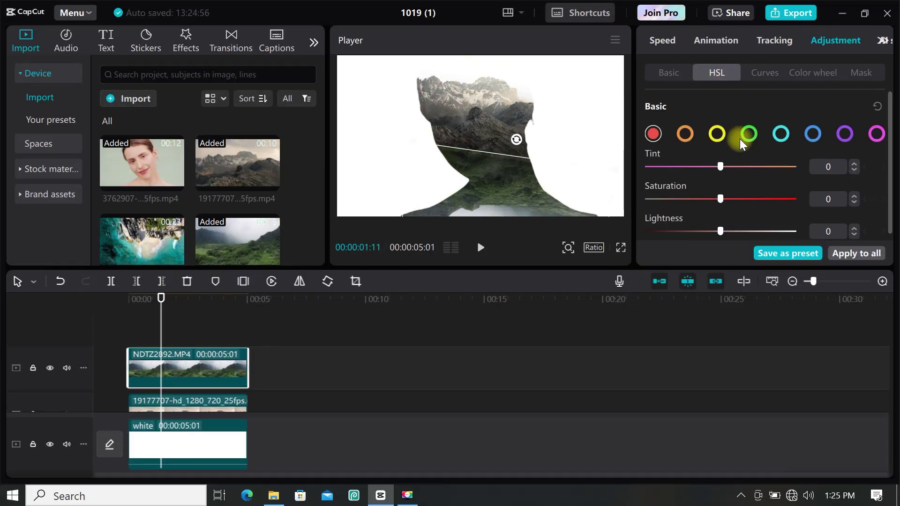
pyautogui.click(749, 134)
pyautogui.moveTo(721, 199); pyautogui.dragTo(679, 199)
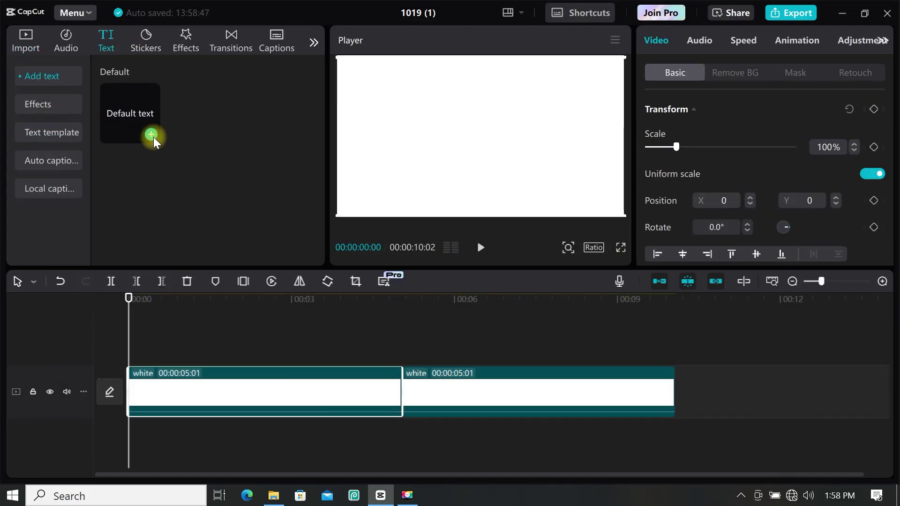
# Step: Add a text clip spanning the white clips and type VLOG
pyautogui.click(154, 137)
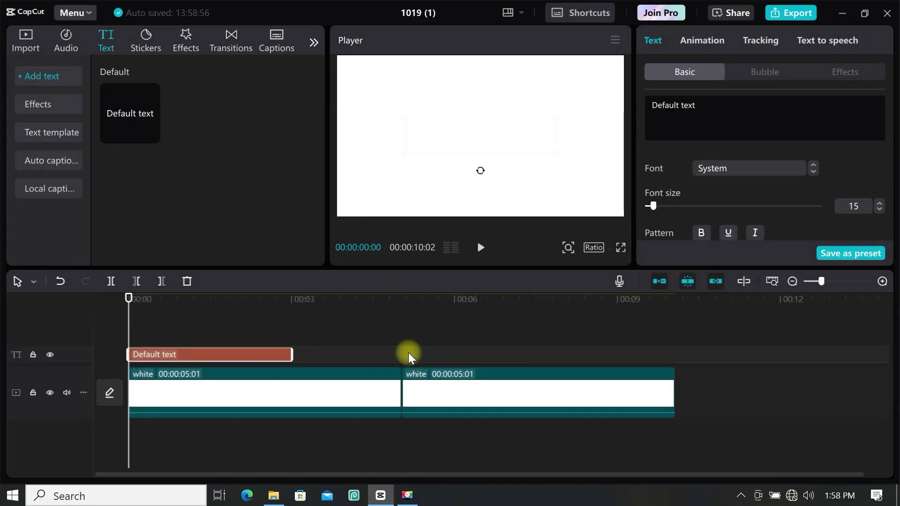
pyautogui.moveTo(429, 356); pyautogui.dragTo(675, 355)
pyautogui.click(661, 103)
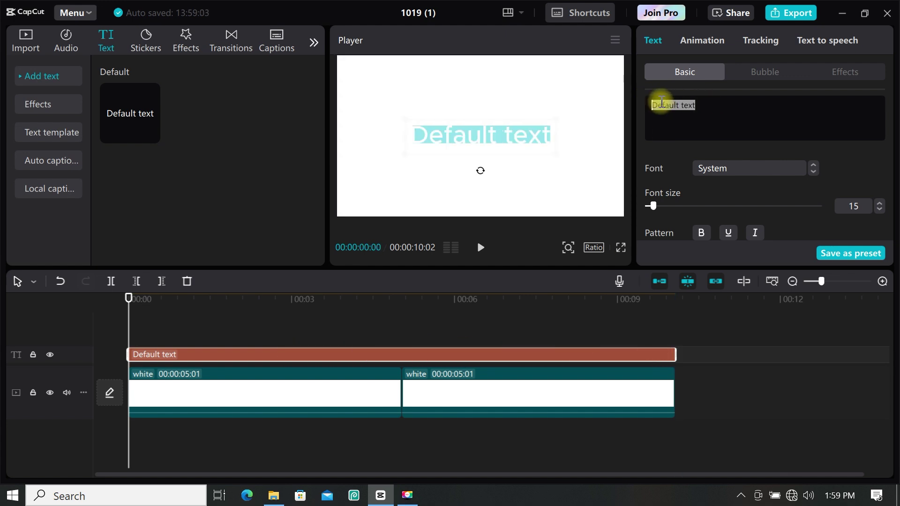
pyautogui.write('VLO')
# Step: Give VLOG a heavy display font in deep blue and enlarge it across the frame
pyautogui.click(750, 168)
pyautogui.click(748, 164)
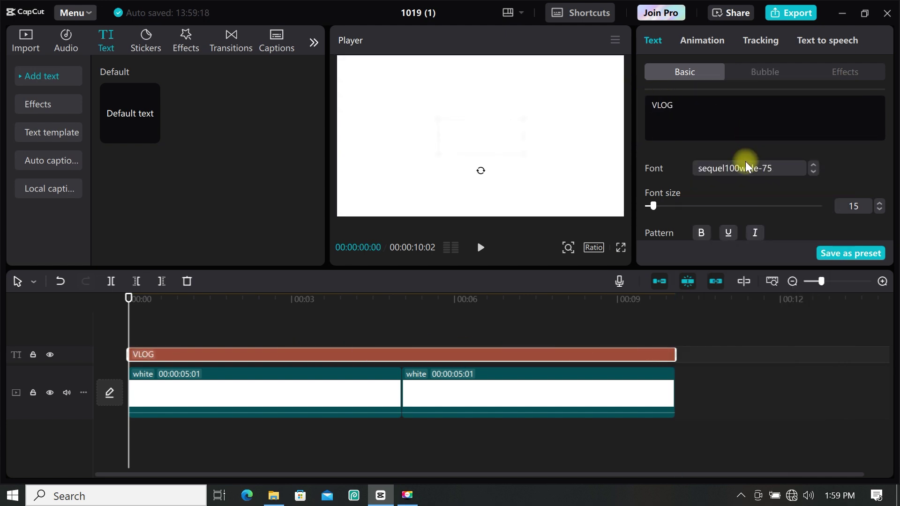
pyautogui.scroll(-2, 740, 185)
pyautogui.click(739, 185)
pyautogui.click(819, 204)
pyautogui.moveTo(689, 304); pyautogui.dragTo(776, 305)
pyautogui.moveTo(522, 119); pyautogui.dragTo(637, 97)
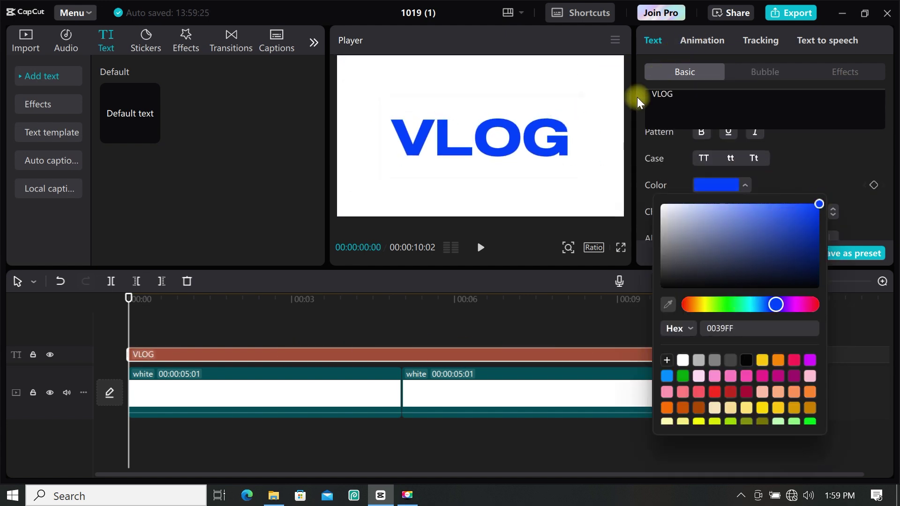
pyautogui.click(376, 425)
# Step: Merge the text and white clips into a 10:02 compound clip
pyautogui.moveTo(697, 319); pyautogui.dragTo(374, 419)
pyautogui.click(246, 424)
pyautogui.click(698, 310)
pyautogui.moveTo(696, 315); pyautogui.dragTo(368, 432)
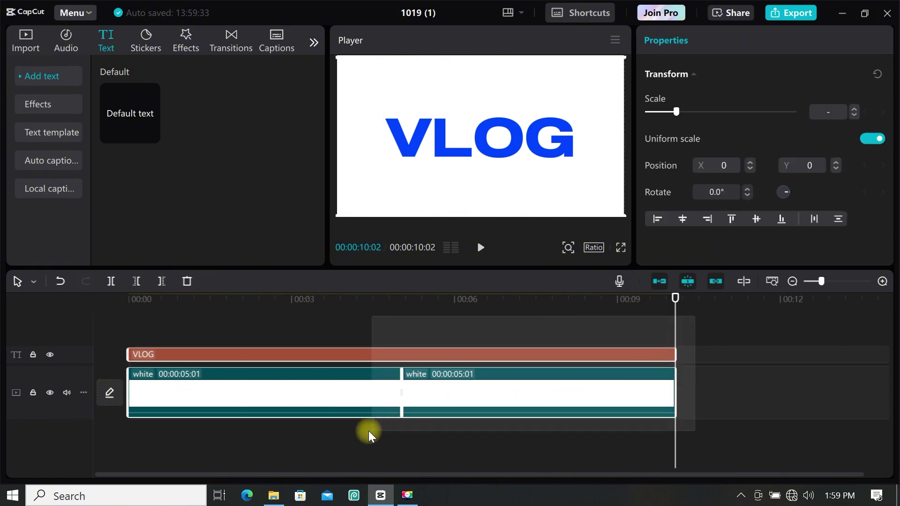
pyautogui.rightClick(357, 394)
pyautogui.click(434, 330)
pyautogui.click(29, 42)
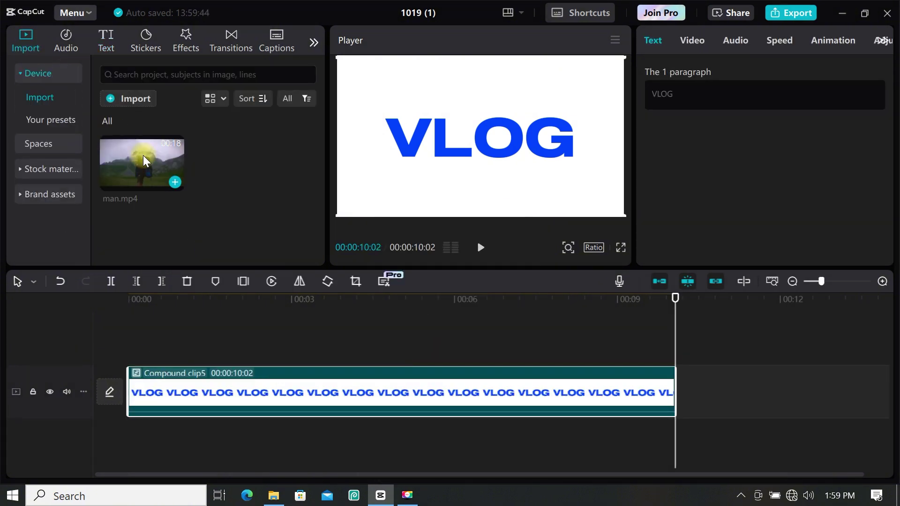
# Step: Add man.mp4 below the VLOG clip and cut it to end at 10:02
pyautogui.click(174, 181)
pyautogui.moveTo(350, 374); pyautogui.dragTo(350, 355)
pyautogui.click(162, 282)
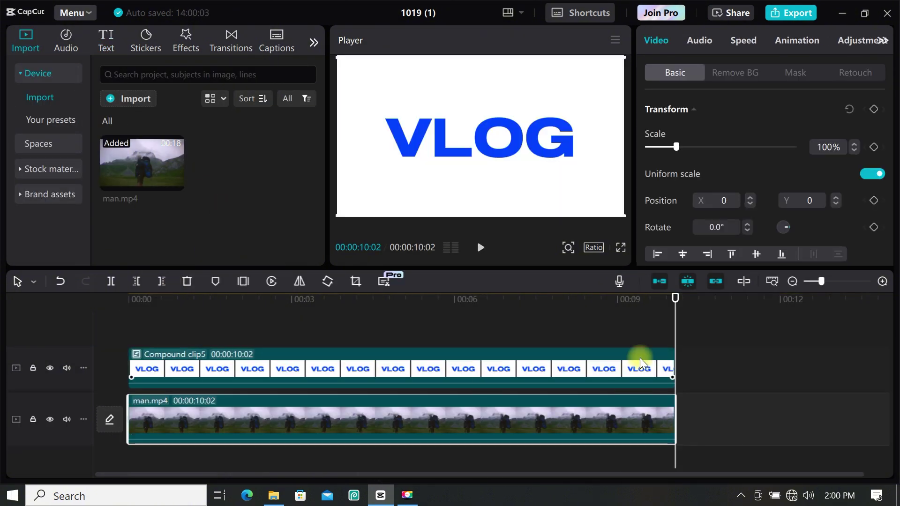
# Step: Chroma-key the VLOG compound clip, sampling the blue of its letters
pyautogui.click(450, 370)
pyautogui.click(692, 40)
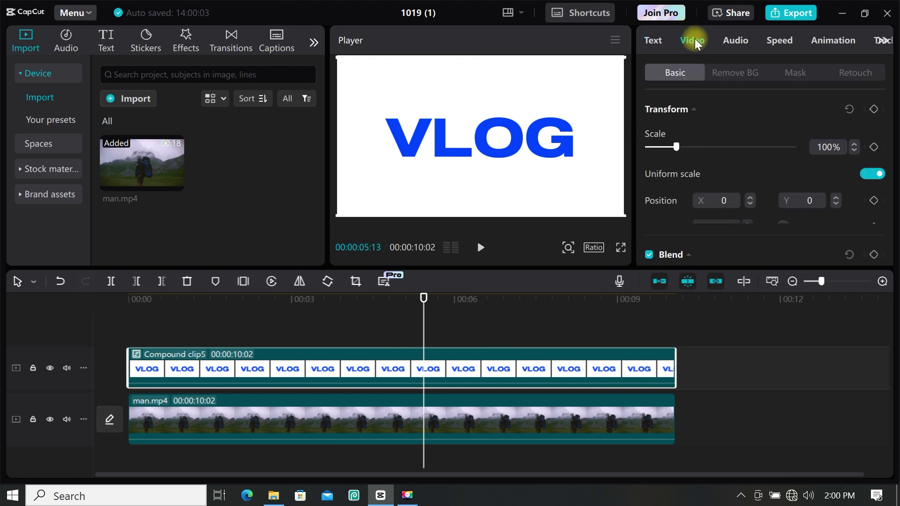
pyautogui.click(735, 73)
pyautogui.scroll(-2, 679, 187)
pyautogui.click(649, 212)
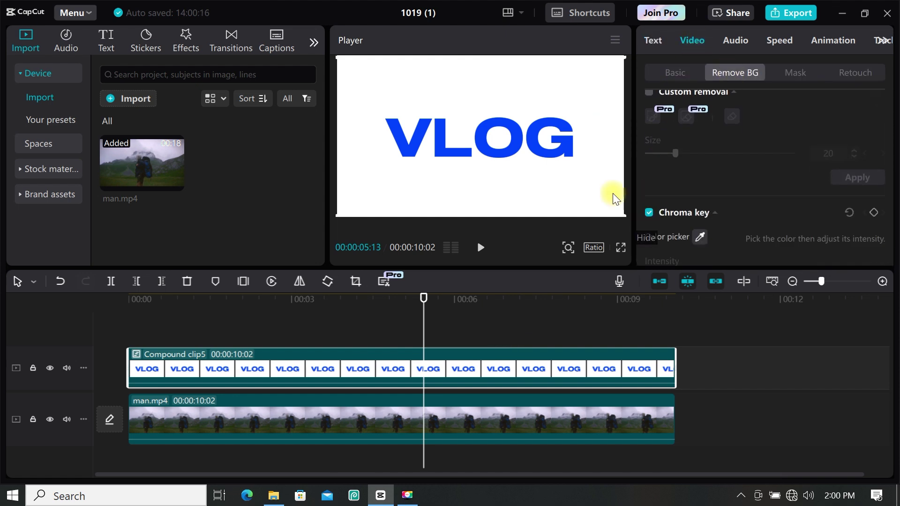
pyautogui.click(565, 143)
pyautogui.scroll(-2, 680, 207)
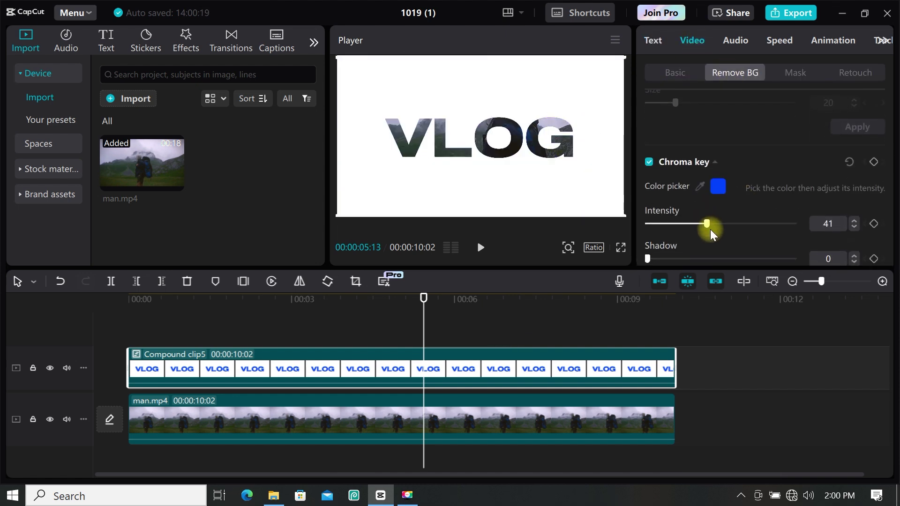
# Step: Trim the hiker footage and VLOG clip to 5:19 and export the video
pyautogui.click(589, 411)
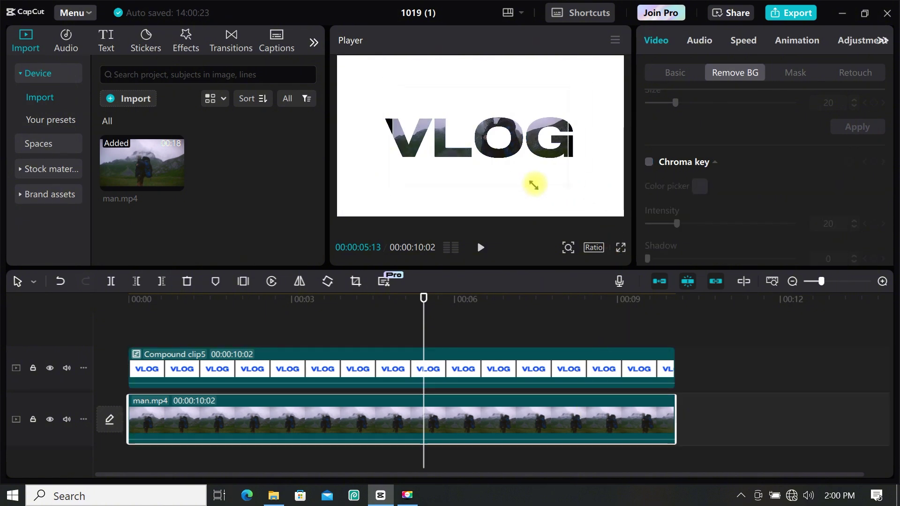
pyautogui.click(435, 301)
pyautogui.click(161, 282)
pyautogui.click(235, 368)
pyautogui.click(161, 282)
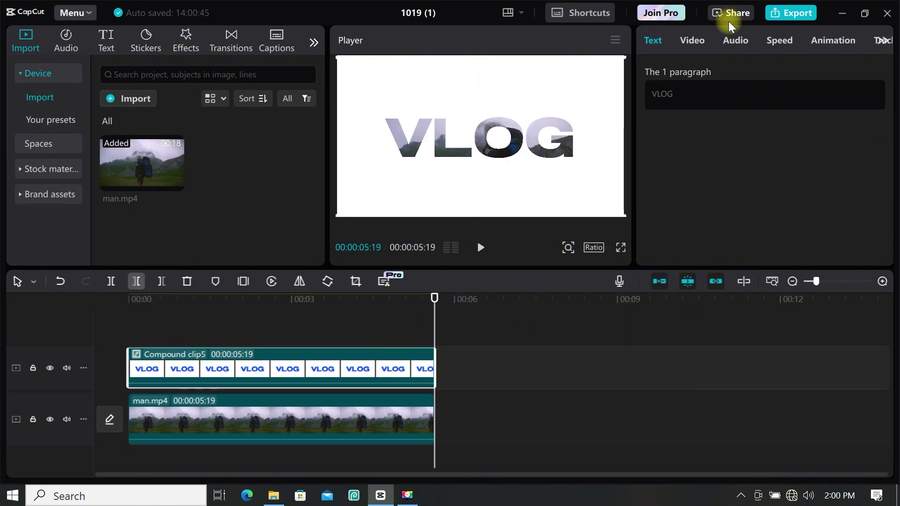
pyautogui.click(791, 13)
pyautogui.click(604, 414)
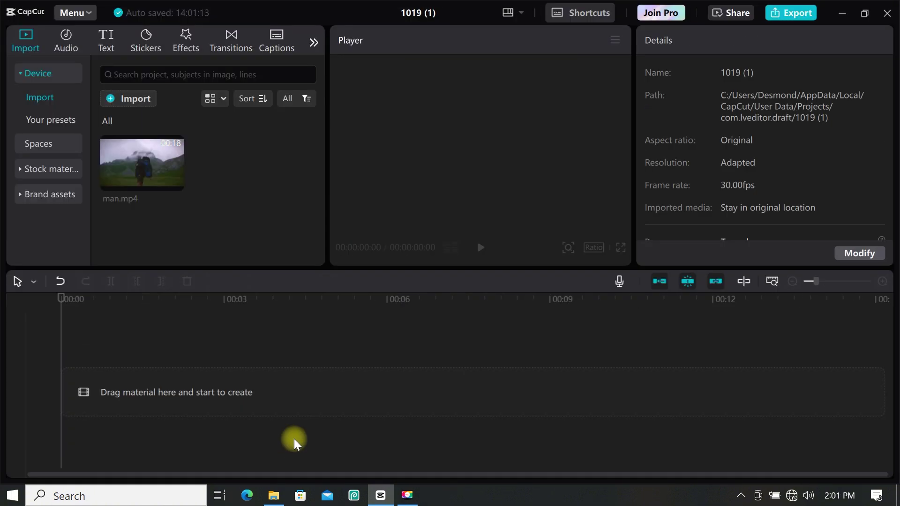
# Step: In a new project, place the exported VLOG video above man.mp4, cutting footage past its end
pyautogui.click(177, 181)
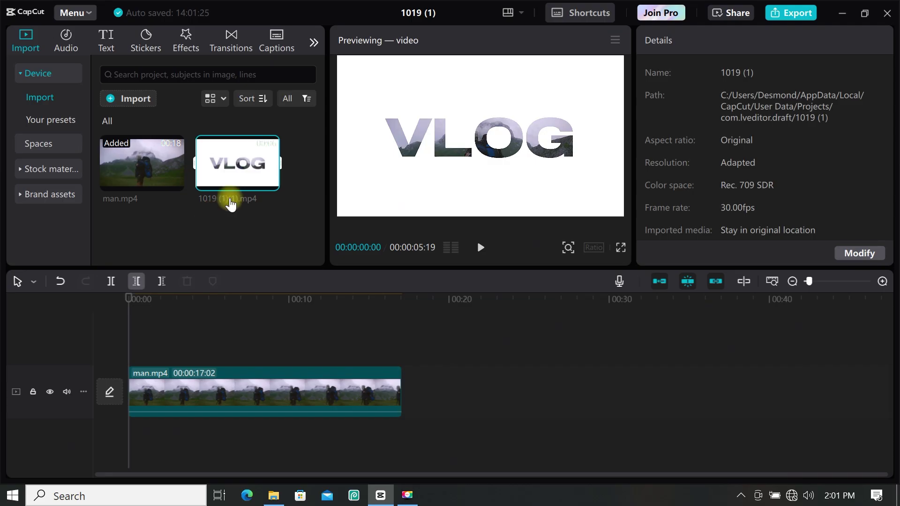
pyautogui.moveTo(230, 202); pyautogui.dragTo(219, 334)
pyautogui.click(211, 411)
pyautogui.click(162, 282)
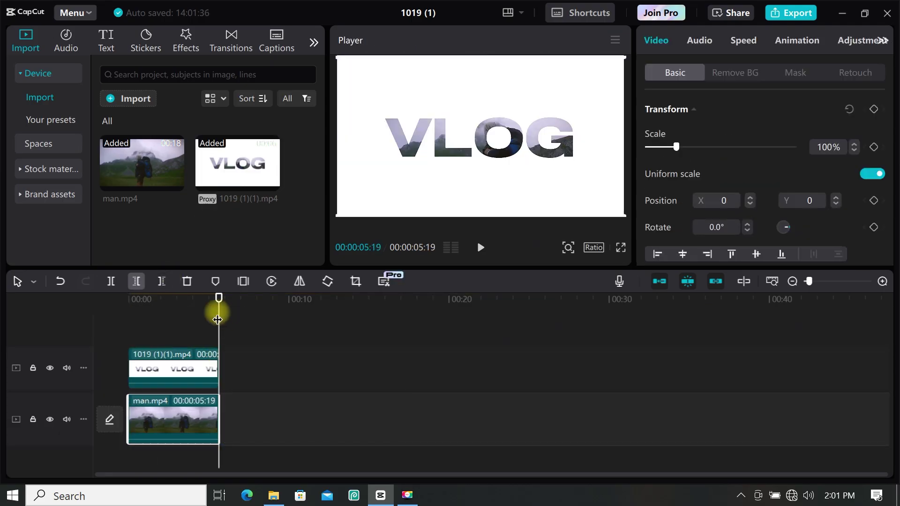
# Step: Set the VLOG overlay to Multiply blend and move the lettering lower
pyautogui.click(194, 374)
pyautogui.scroll(-5, 680, 203)
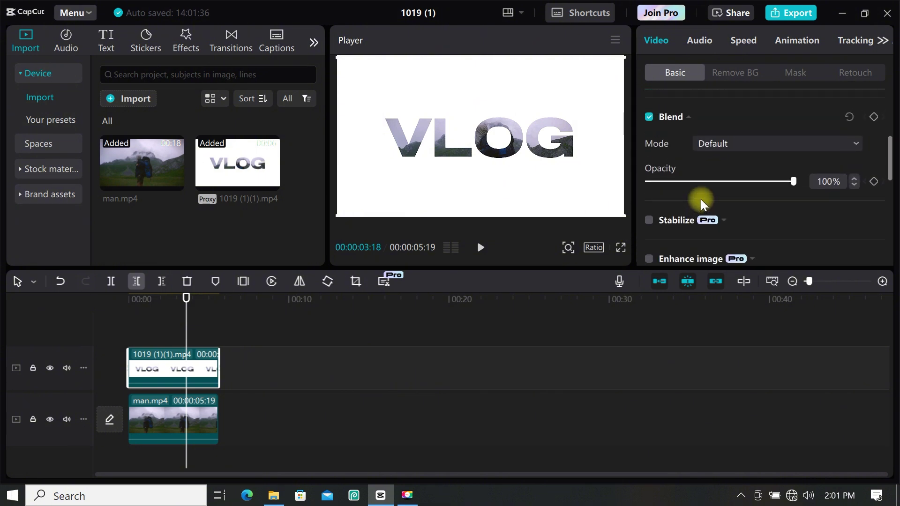
pyautogui.click(738, 144)
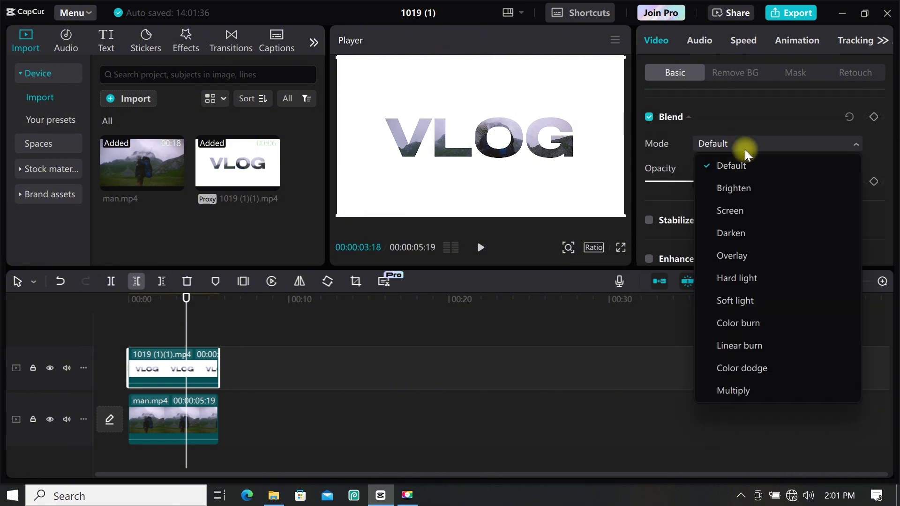
pyautogui.click(725, 388)
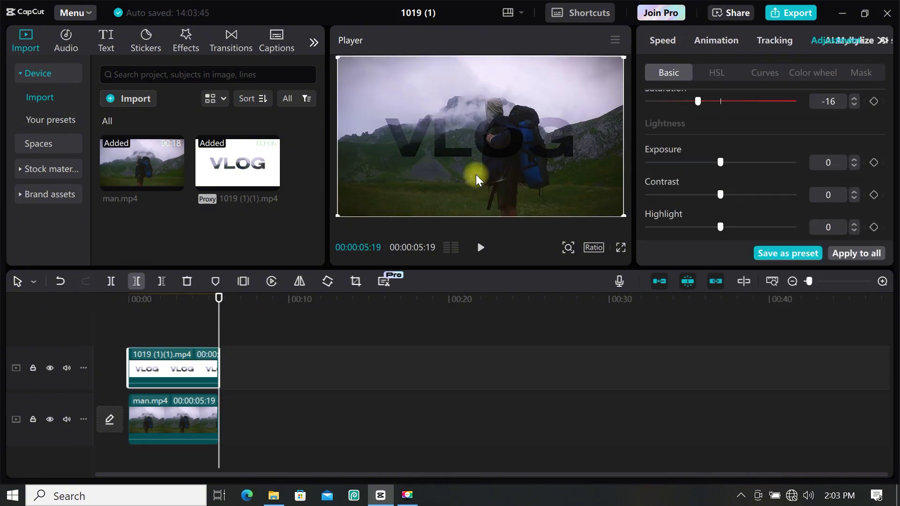
pyautogui.moveTo(477, 177); pyautogui.dragTo(502, 187)
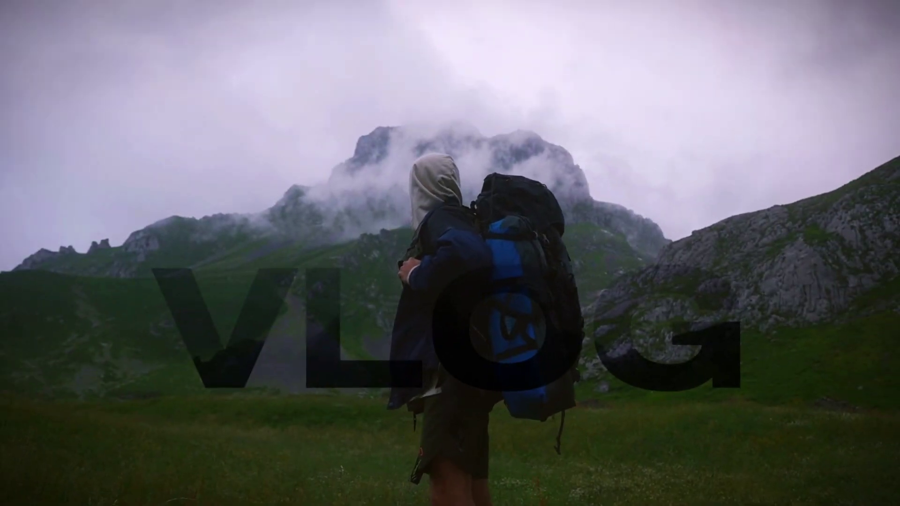